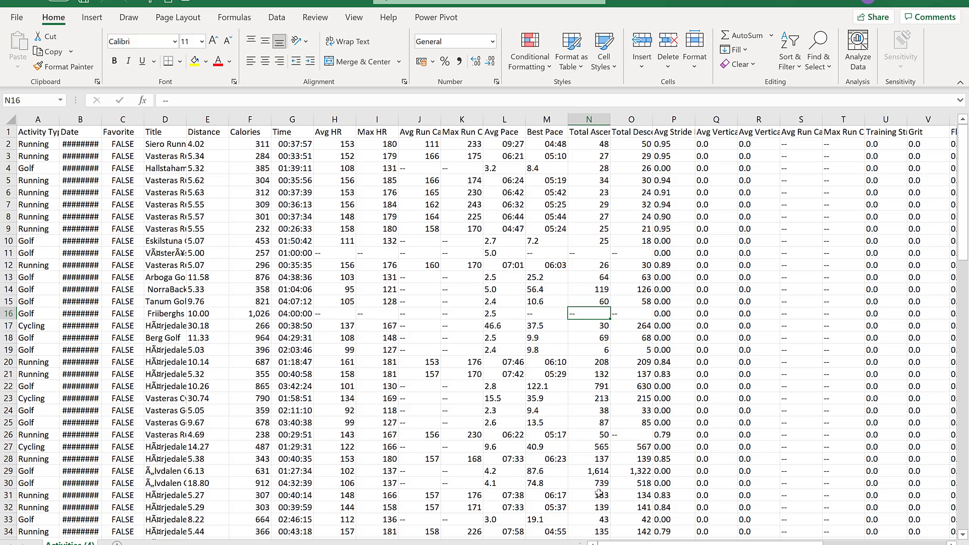
scroll(522, 447, "down", 5)
scroll(515, 431, "down", 4)
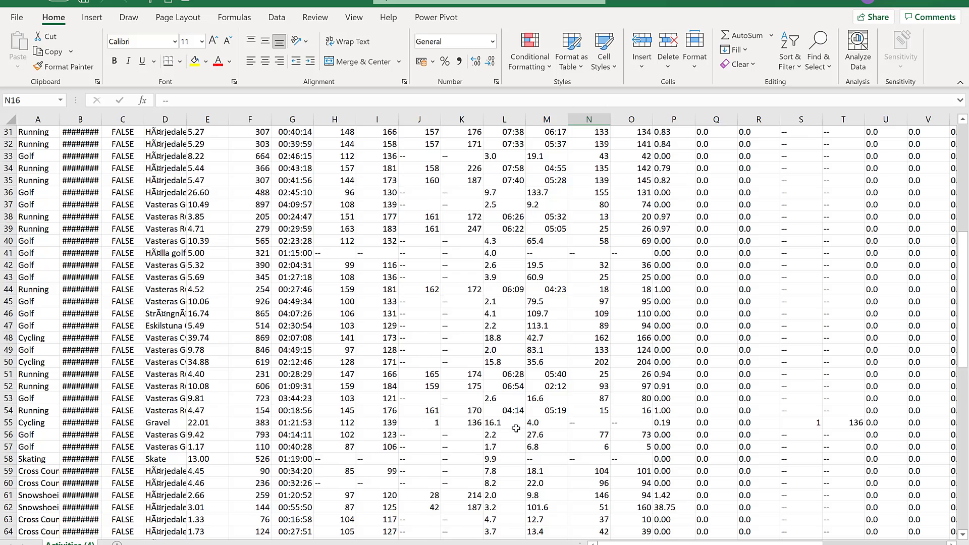
scroll(514, 431, "down", 3)
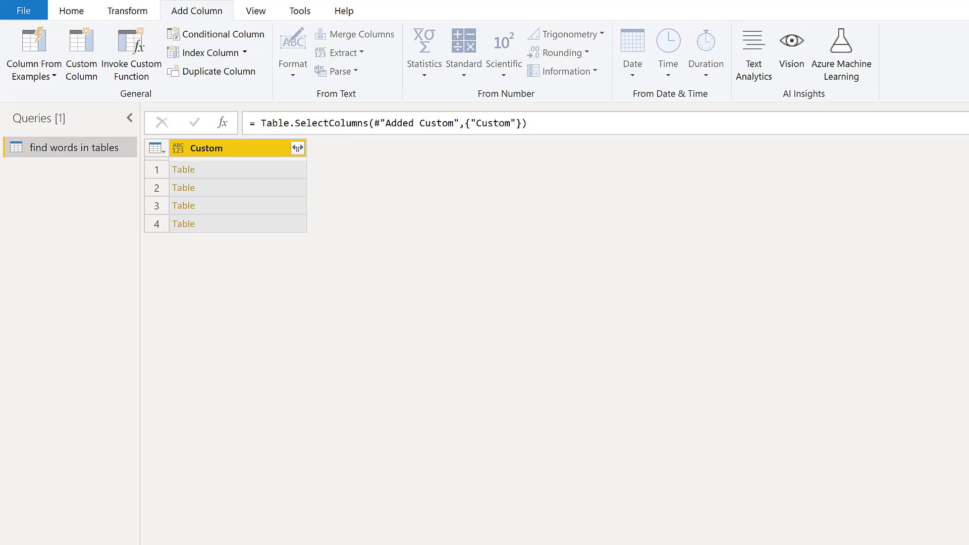
Preview each of the four nested tables held in the Data column
left_click(255, 171)
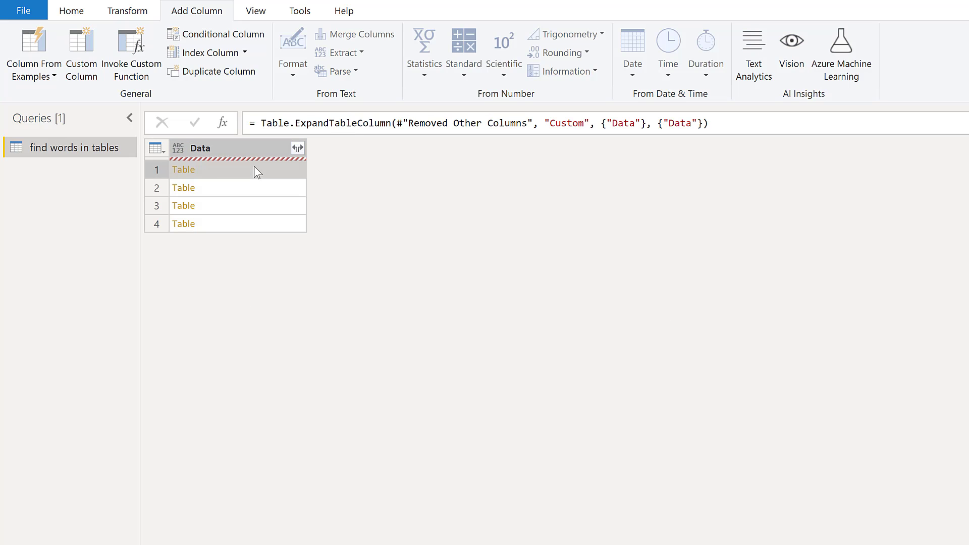
left_click(214, 189)
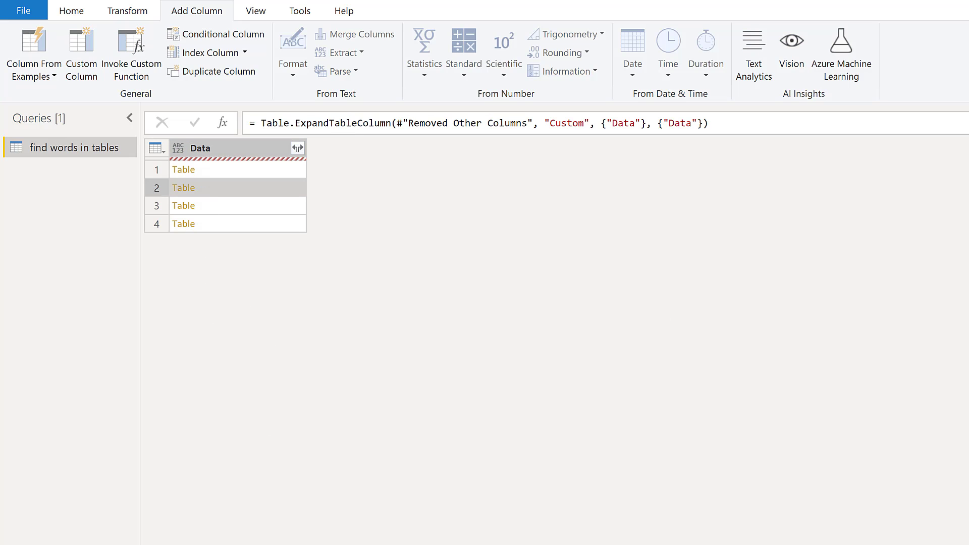
left_click(242, 208)
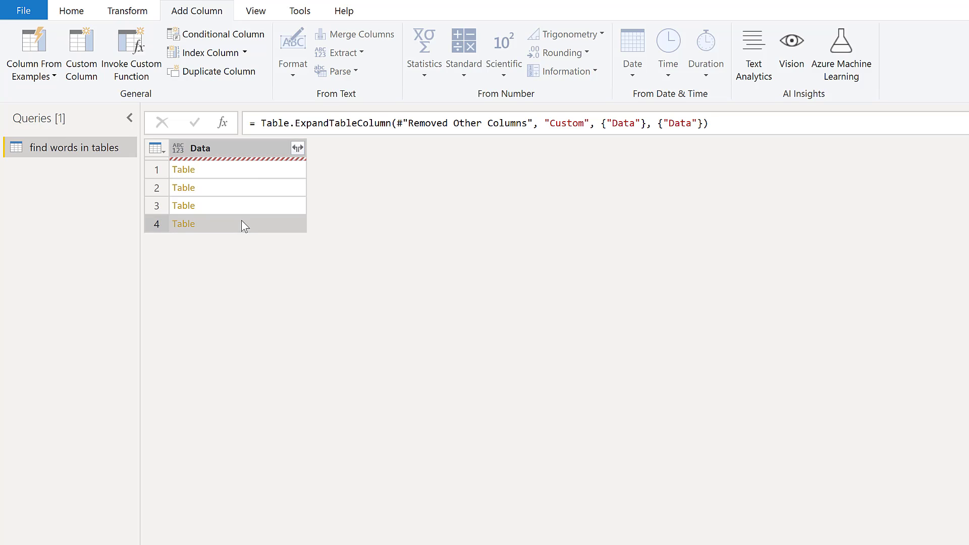
left_click(253, 171)
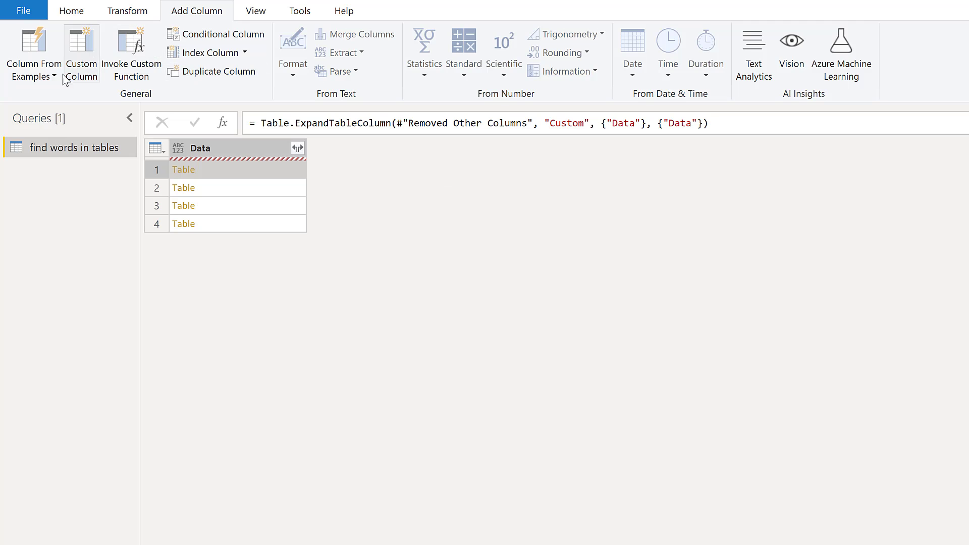
Start a Custom Column whose formula begins with Table
left_click(81, 54)
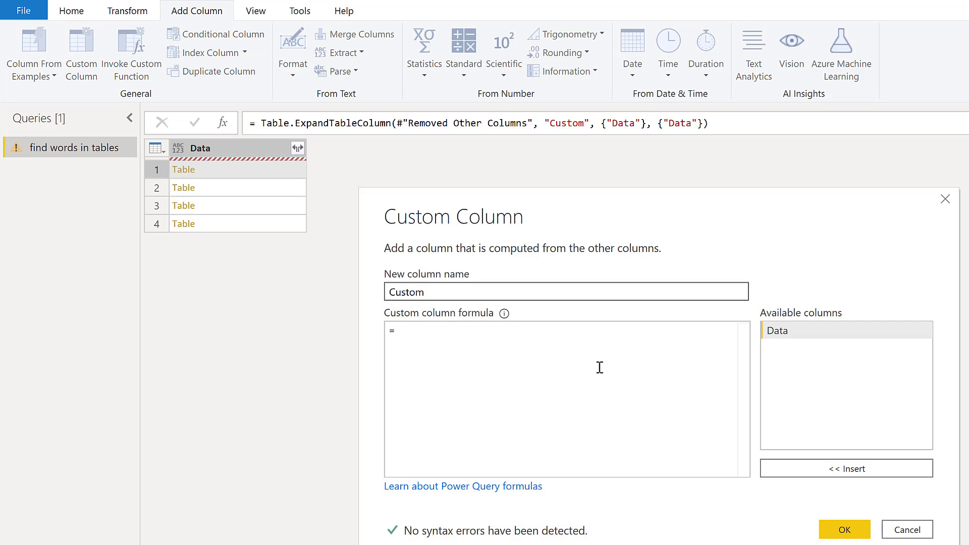
left_click(488, 349)
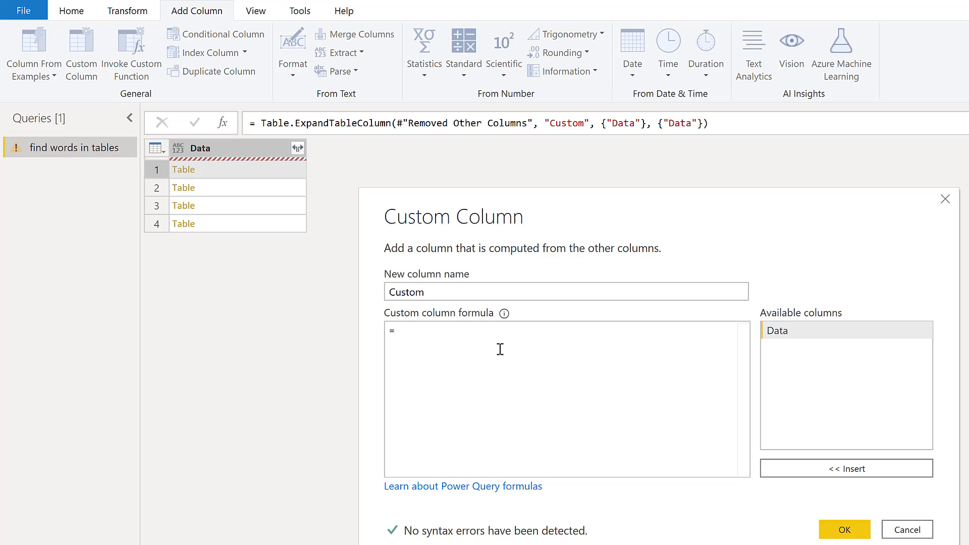
type("Table.")
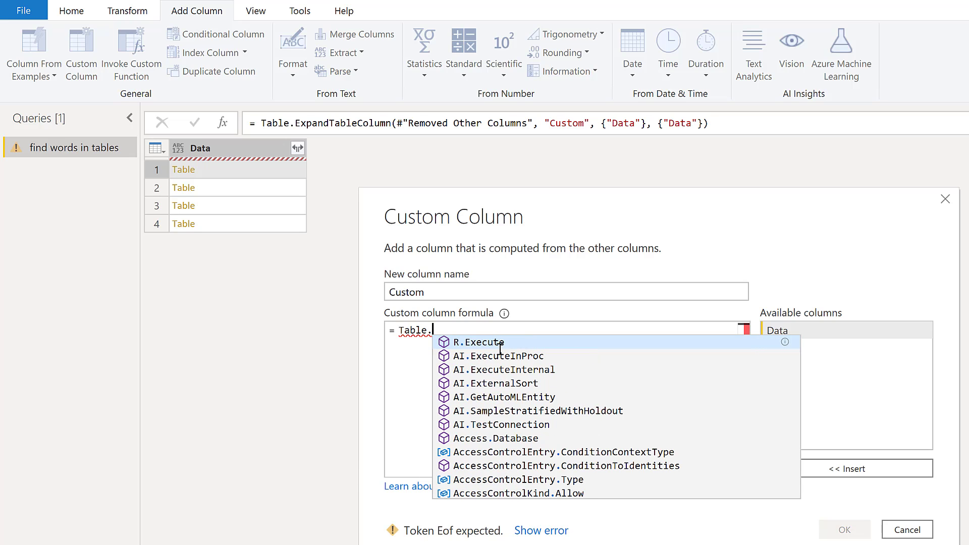
Consult the Table.FindText docs, noting its table and text parameters
key("alt+Tab")
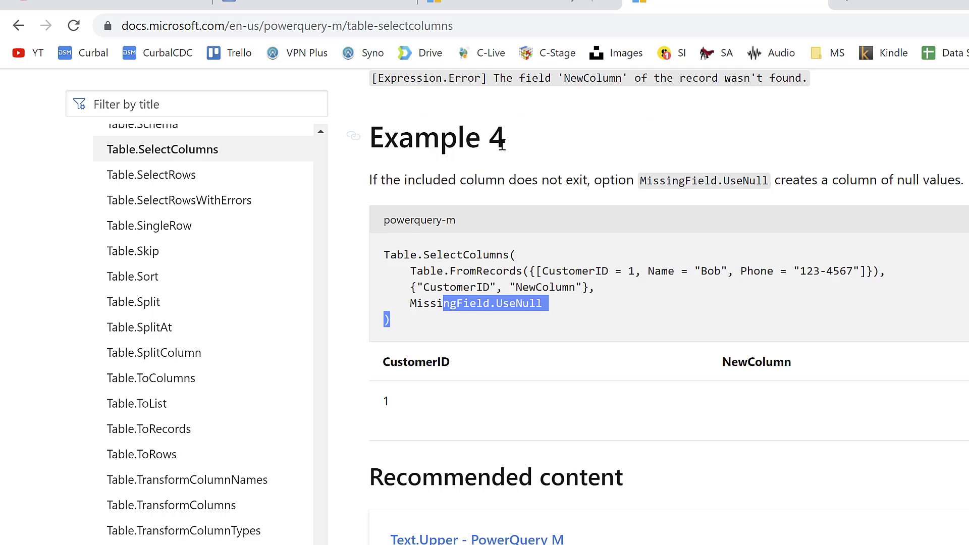
left_click(500, 144)
scroll(636, 303, "up", 15)
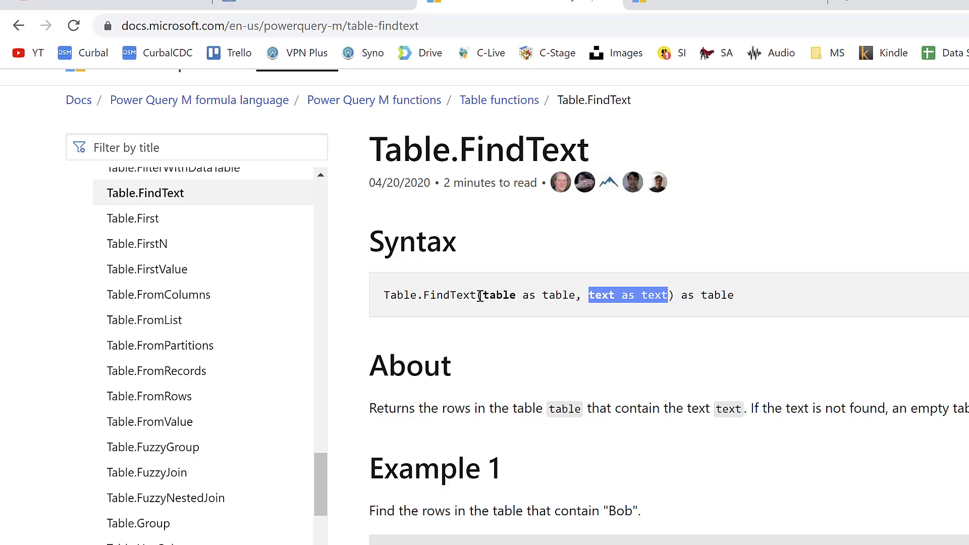
left_click_drag(478, 295, 566, 295)
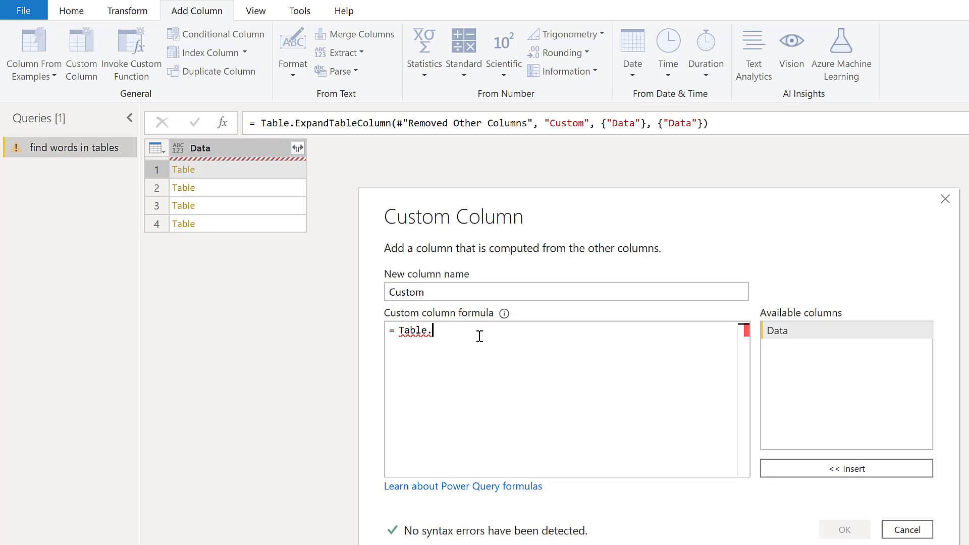
type("FindText")
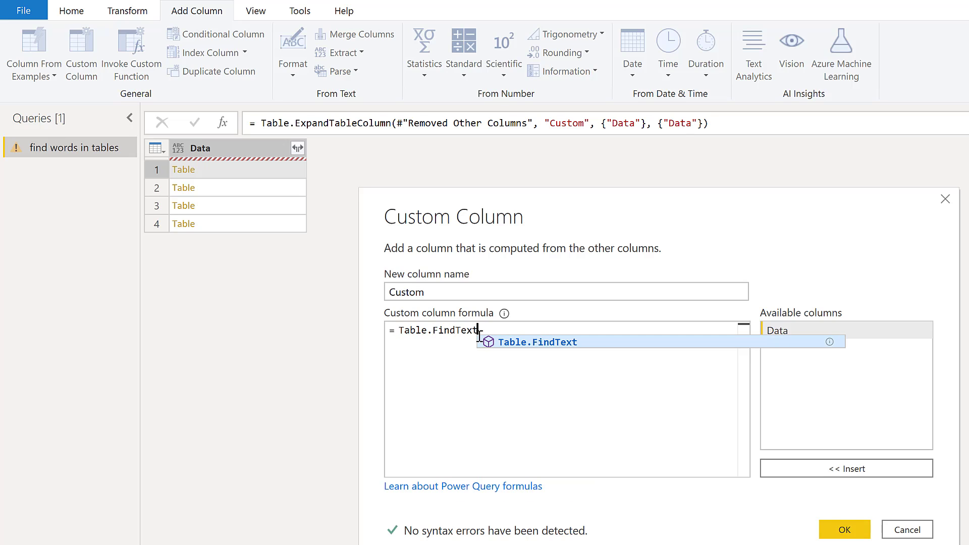
type("(")
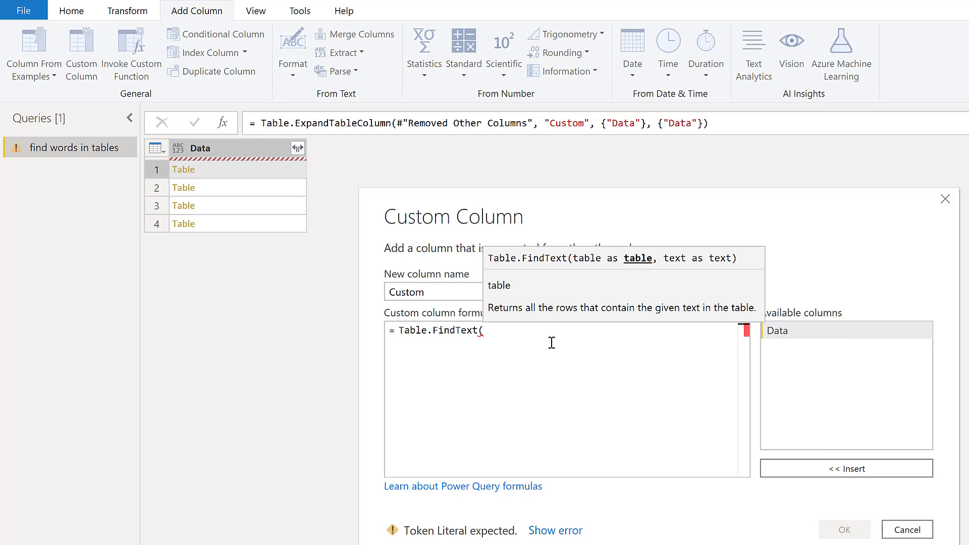
Create a Custom column computed as Table.FindText([Data], "Golf")
double_click(800, 331)
left_click(652, 379)
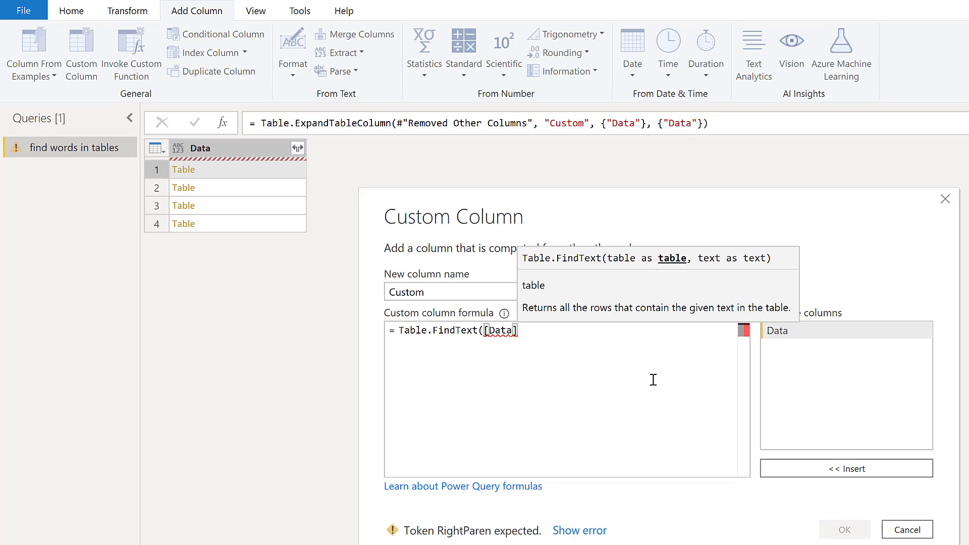
type(", \"Golf")
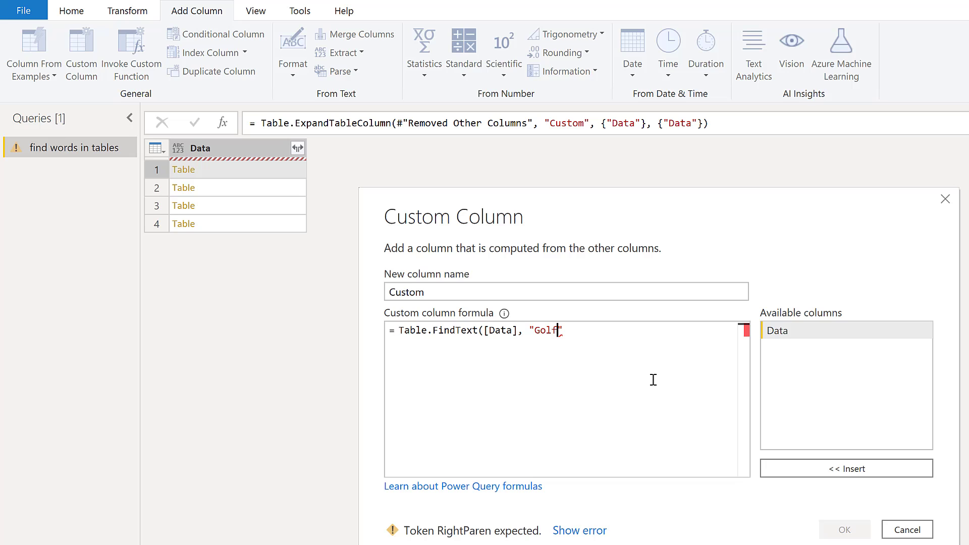
type("\")")
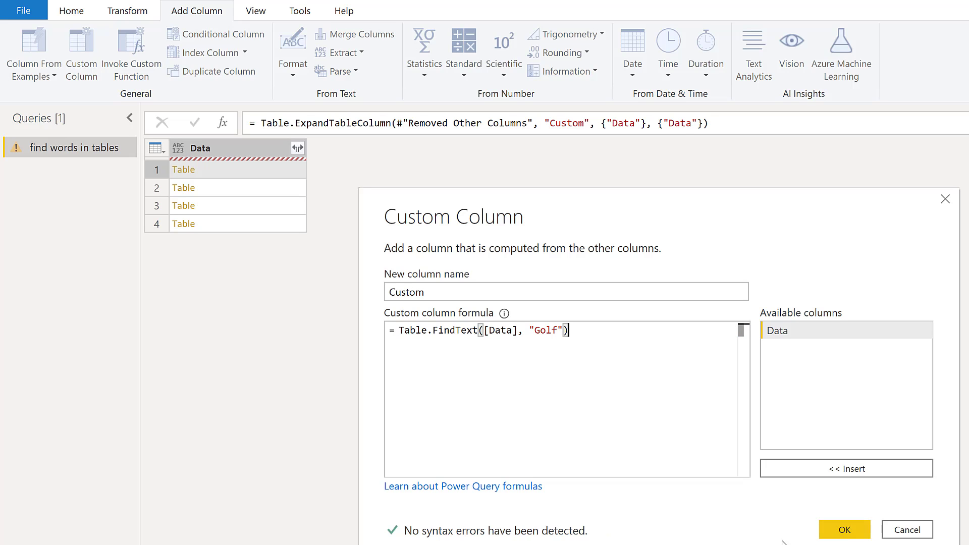
left_click(844, 530)
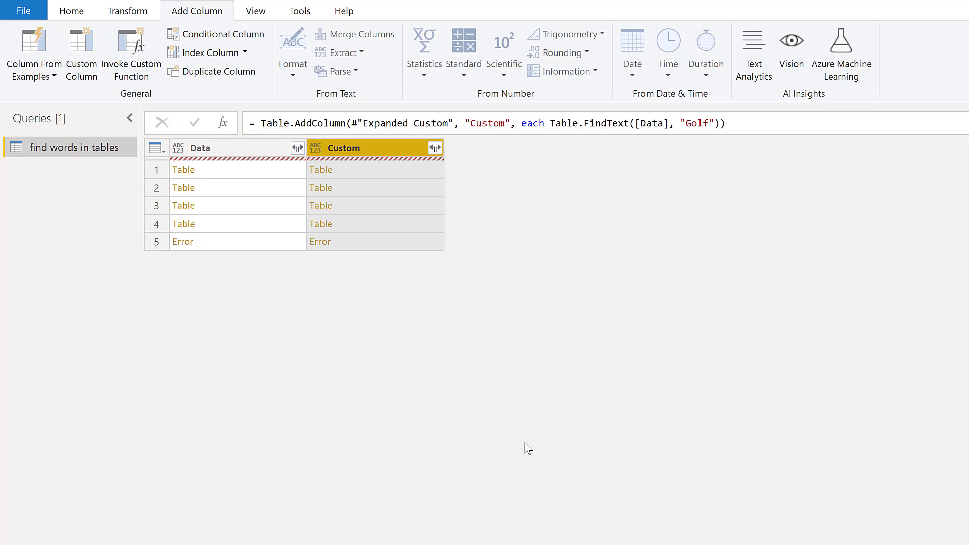
Inspect the Error cell and each Custom table's Golf (and one Running) matches
left_click(403, 244)
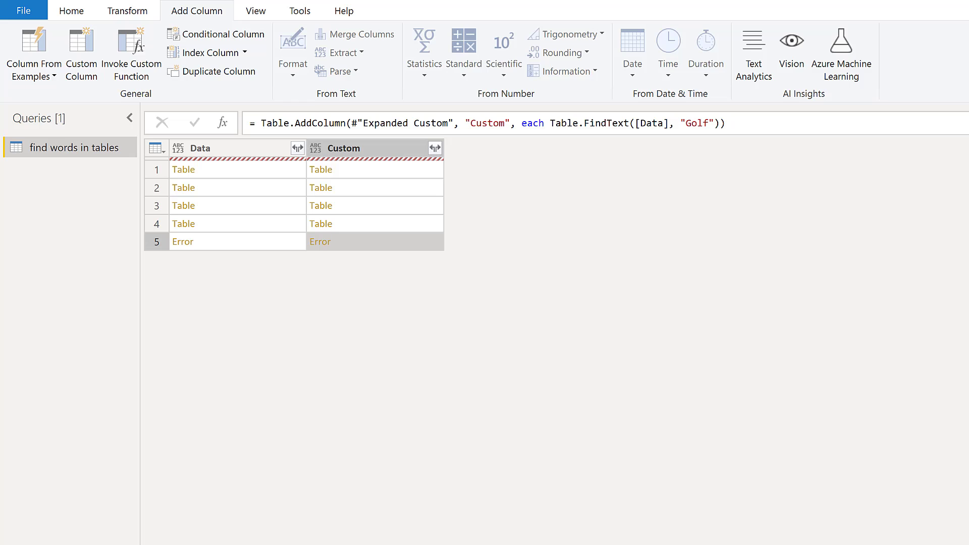
left_click(380, 181)
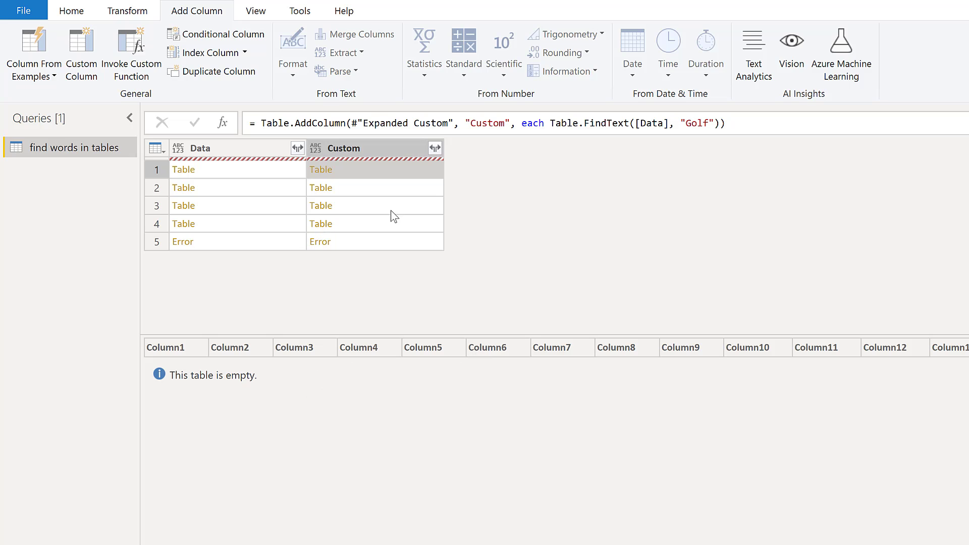
left_click(393, 191)
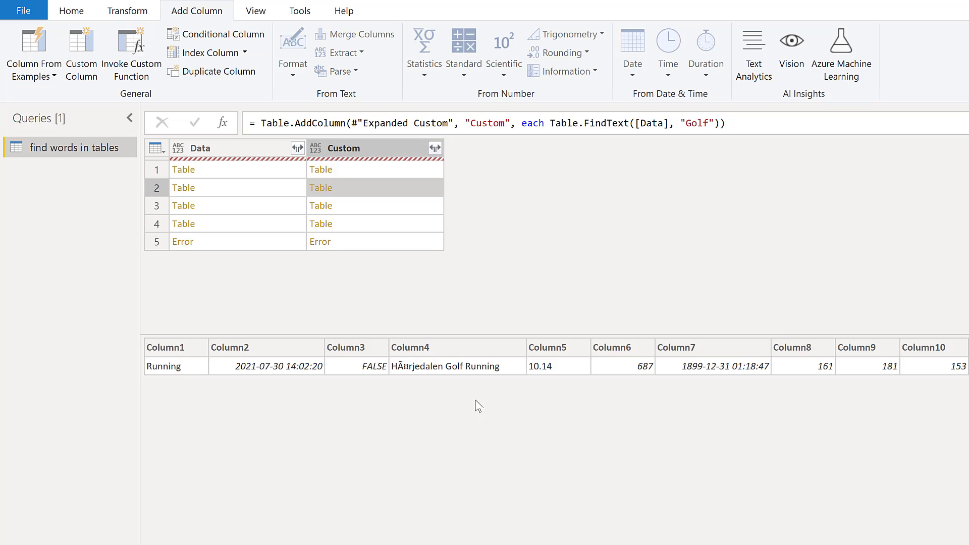
left_click(386, 206)
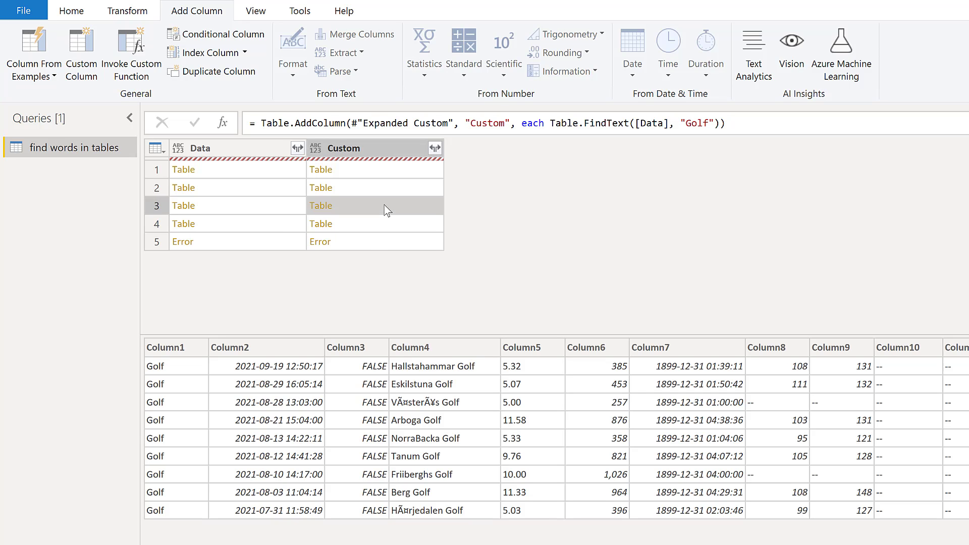
left_click(394, 224)
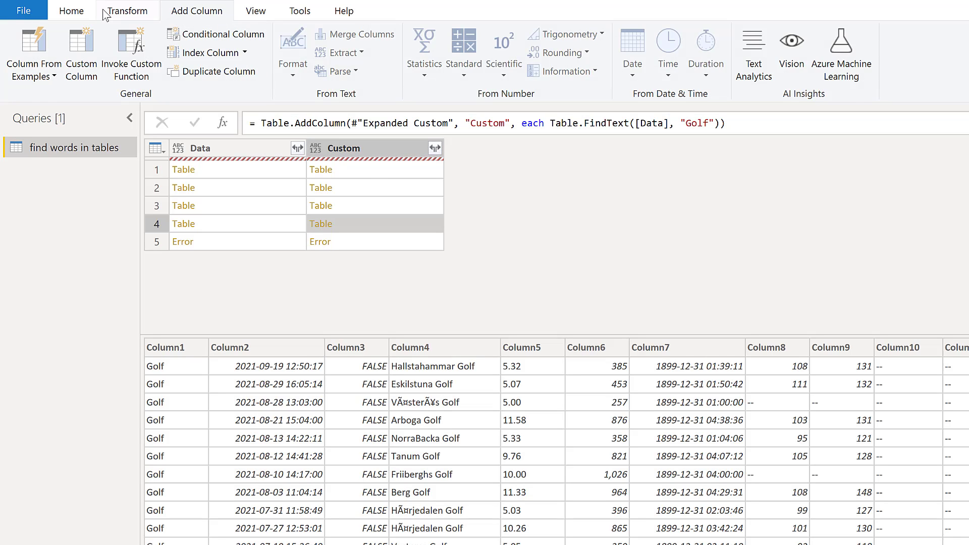
Refresh the preview and expand Custom into all of its columns
left_click(72, 11)
left_click(317, 53)
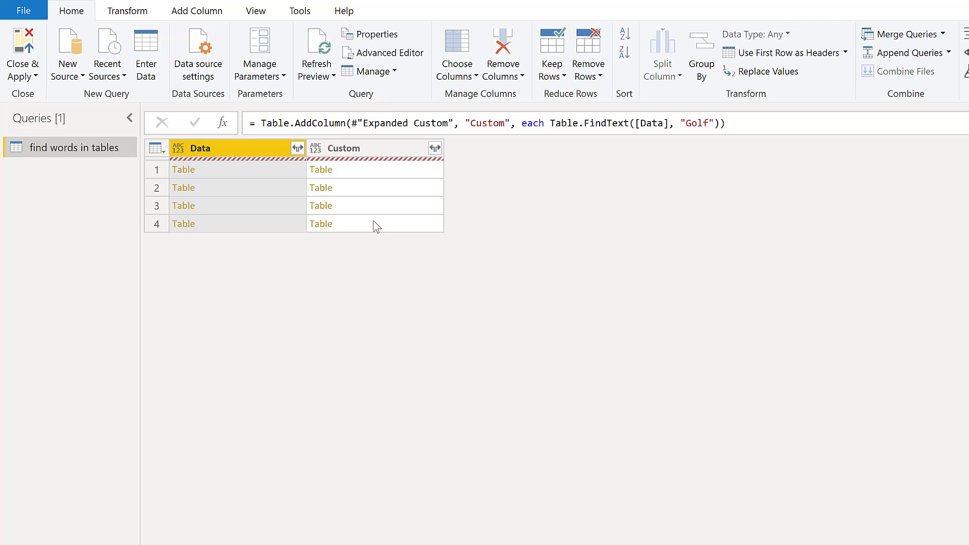
left_click(376, 224)
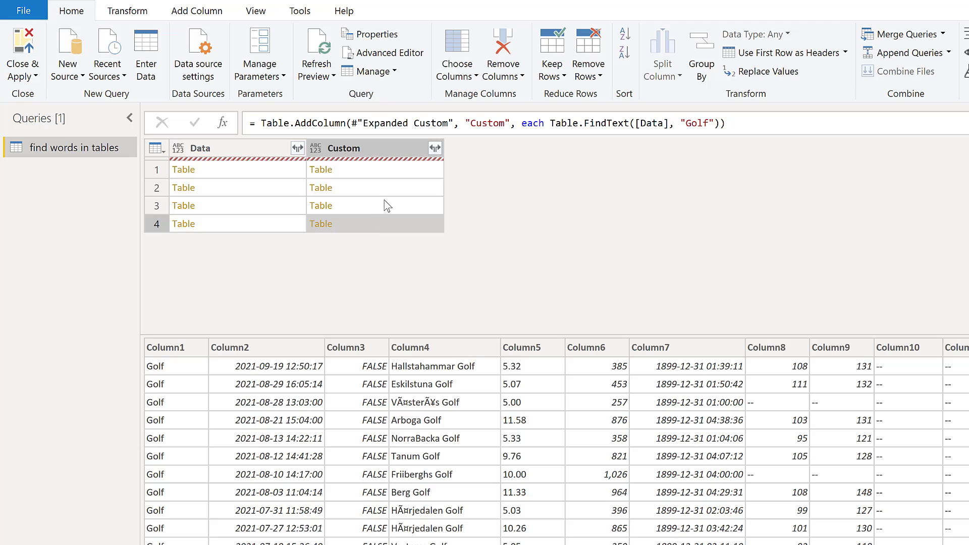
left_click(435, 148)
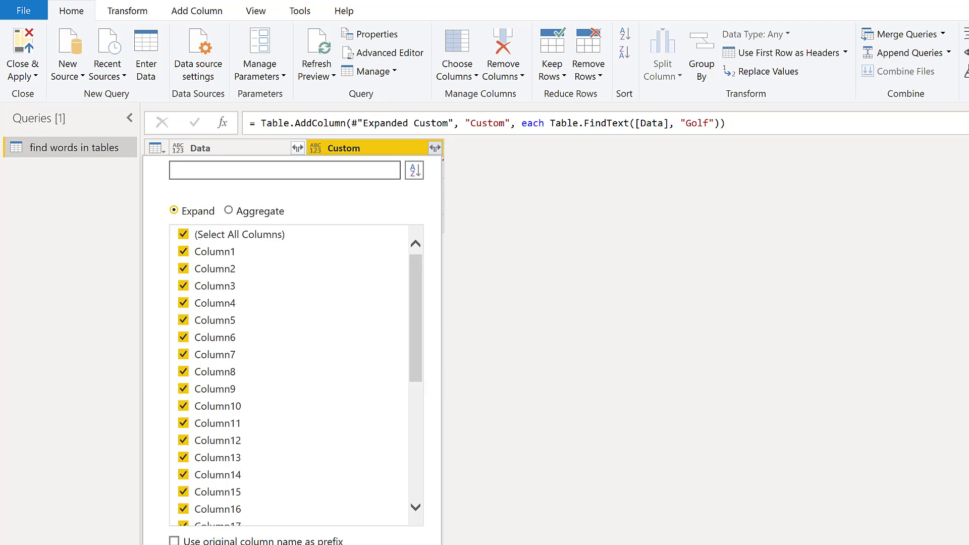
left_click(338, 379)
scroll(566, 420, "down", 3)
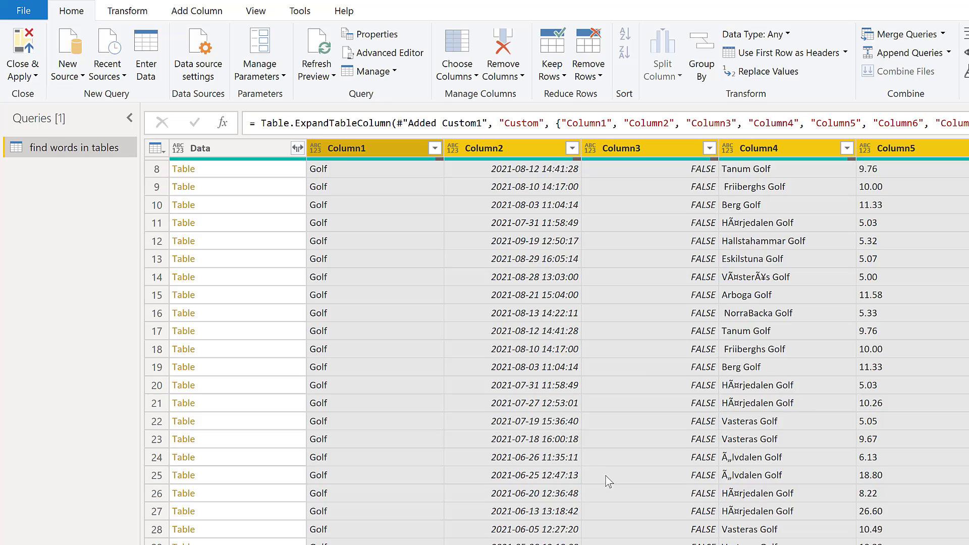
scroll(610, 481, "up", 3)
scroll(344, 195, "down", 3)
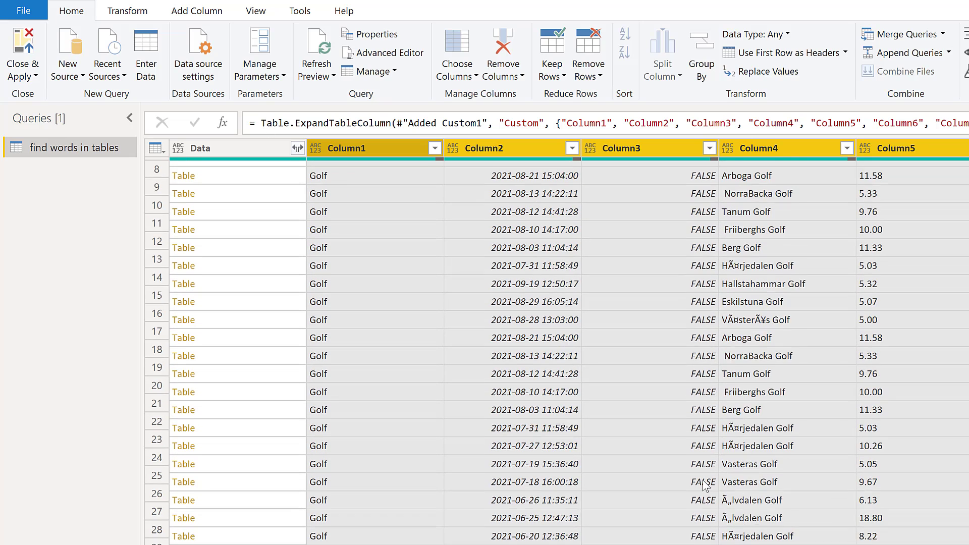
scroll(379, 181, "up", 5)
Undo the expansion, returning to the Added Custom step with four tables
key("Left")
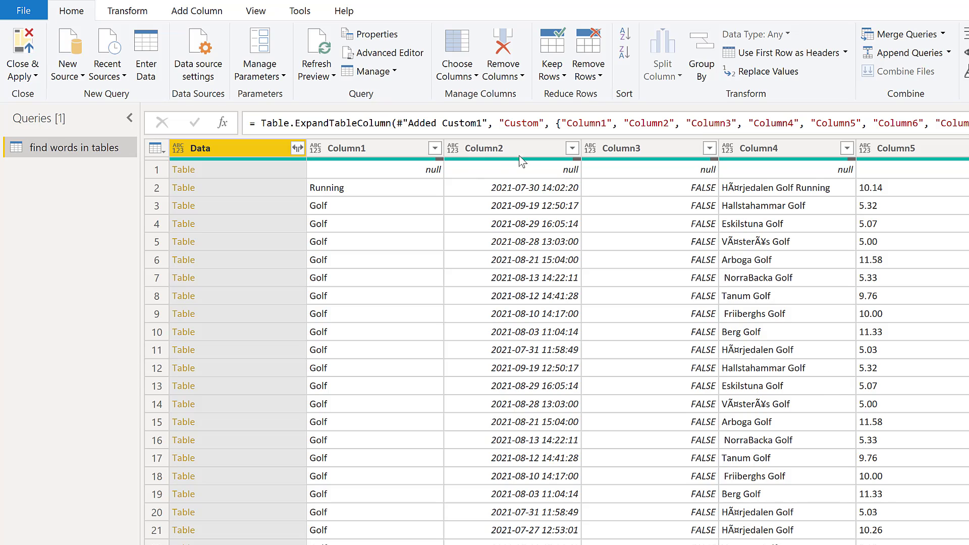
key("ctrl+z")
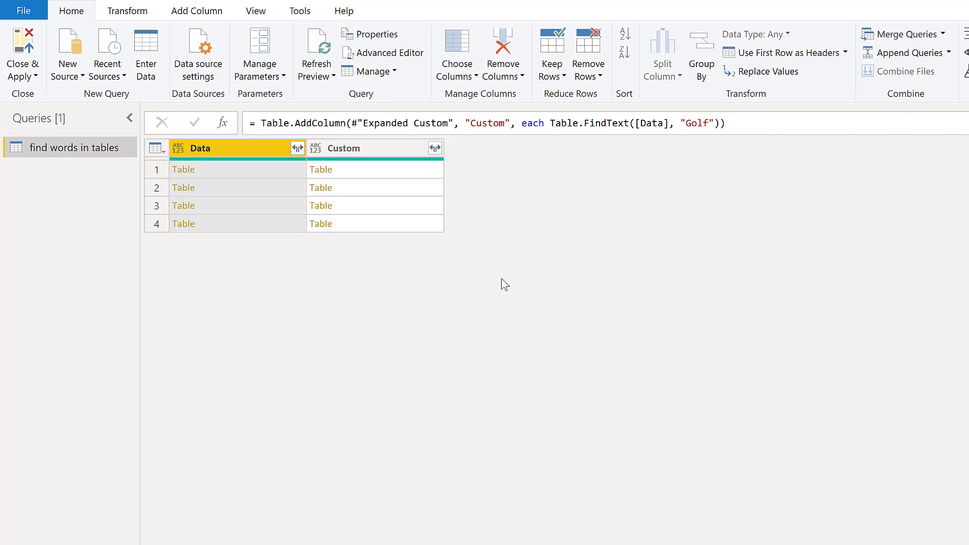
Define a new column as not Table.IsEmpty([Custom]), inserted as a step here
left_click(195, 11)
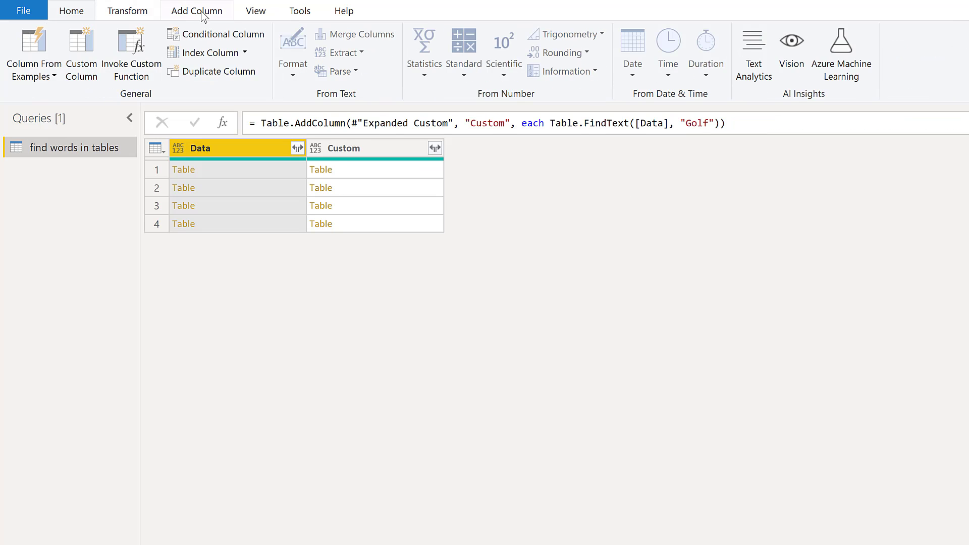
left_click(81, 55)
left_click(741, 418)
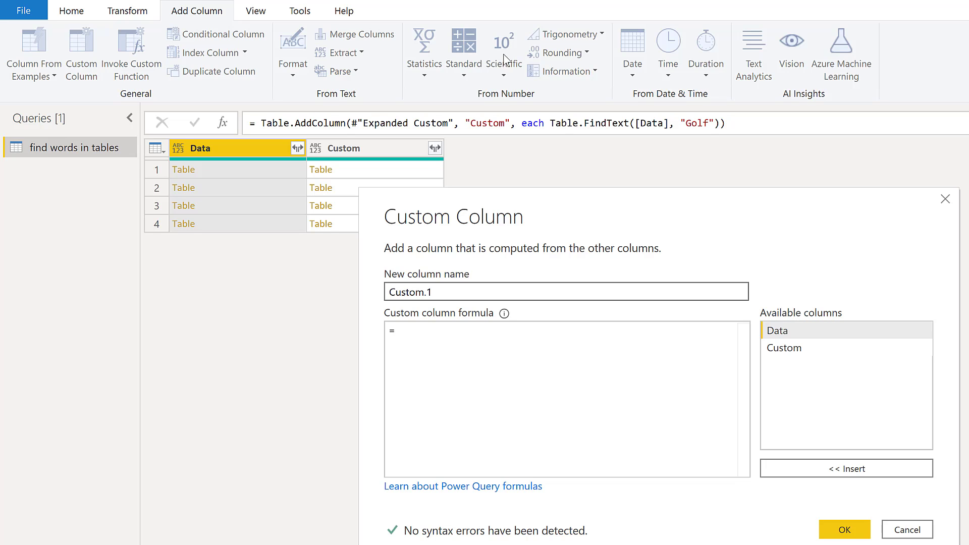
left_click(505, 340)
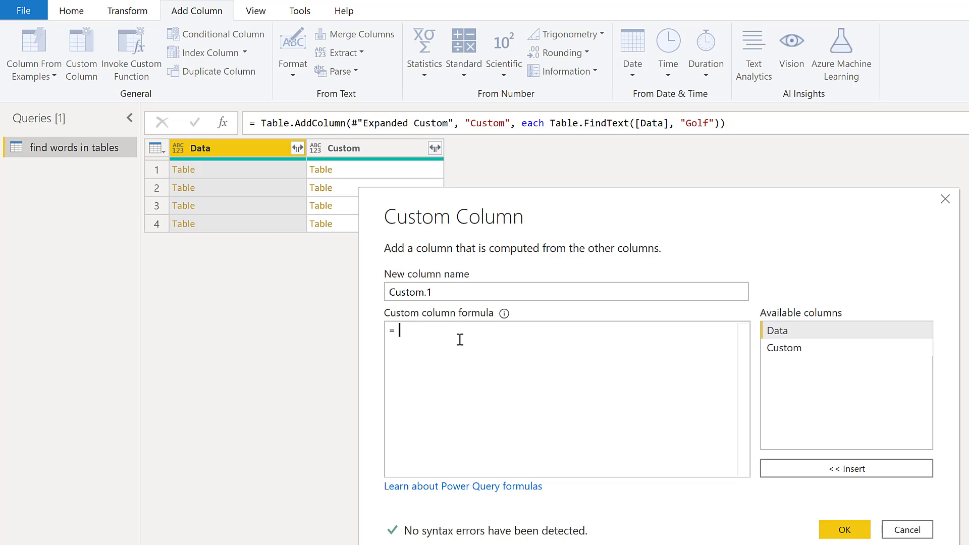
type("not Te")
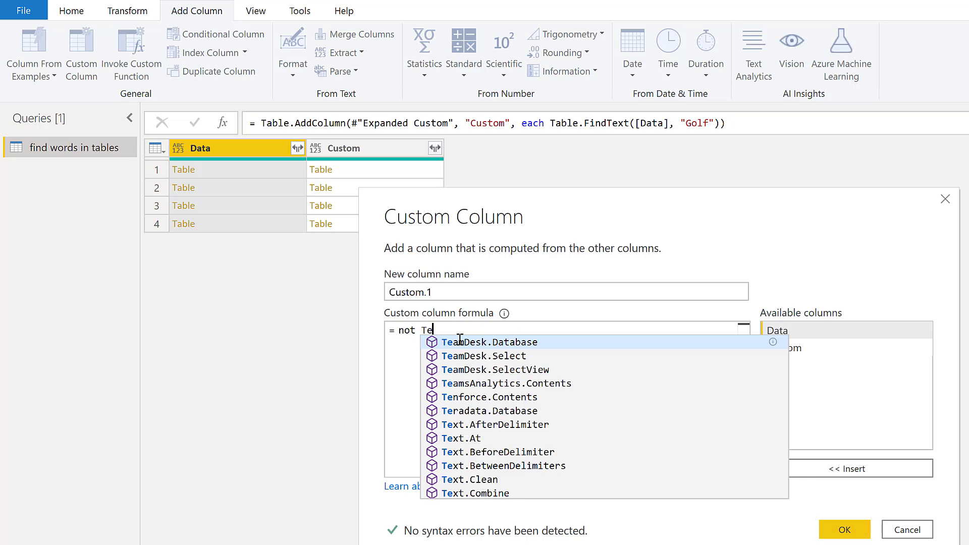
type("a")
key("BackSpace")
key("BackSpace")
key("BackSpace")
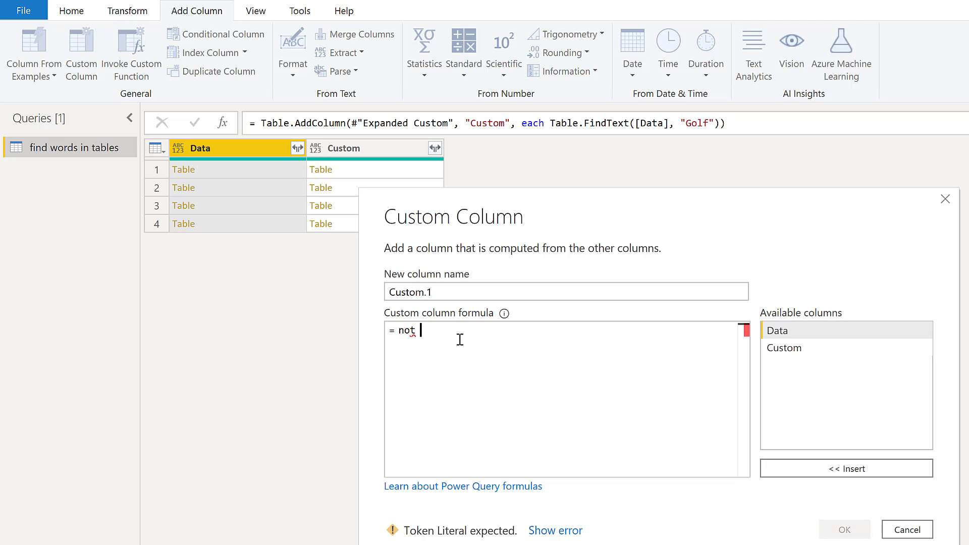
type("Table.I")
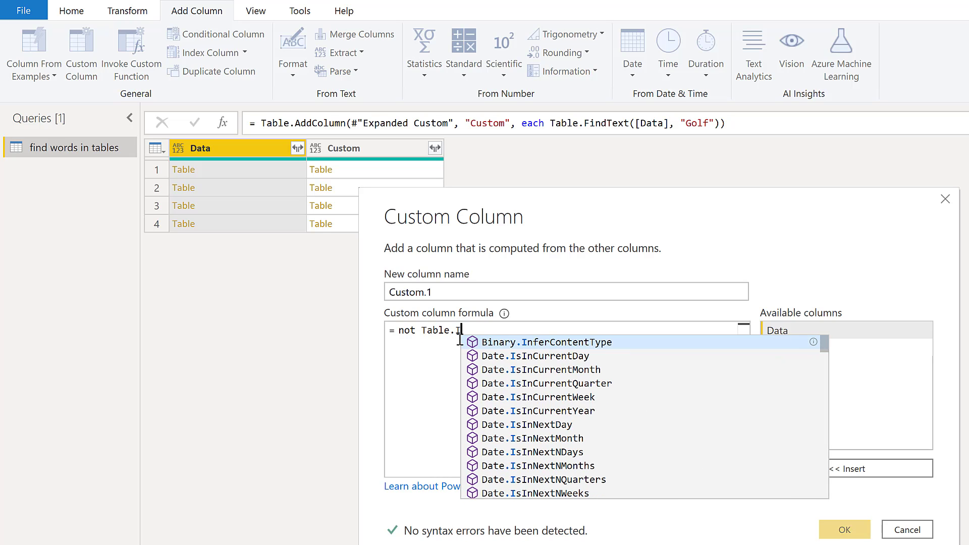
type("sEmpty")
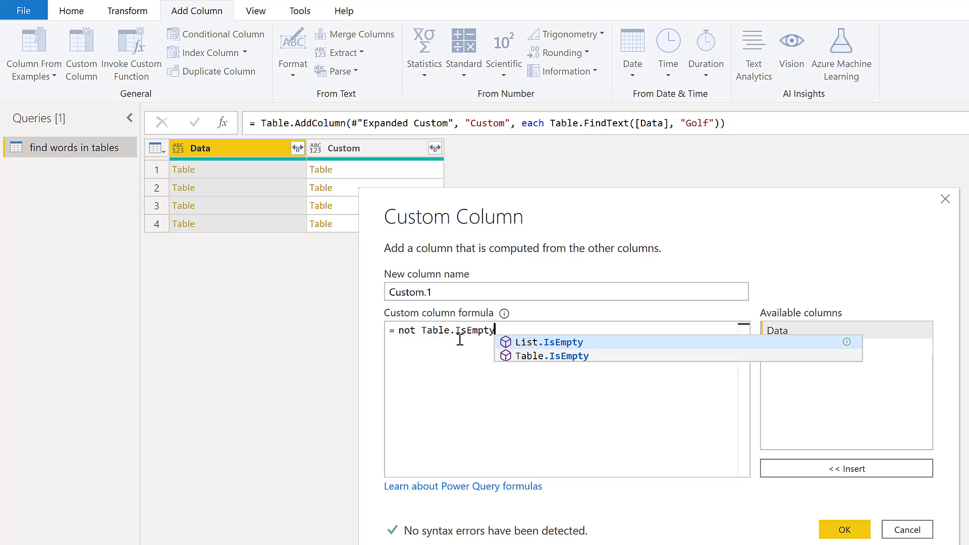
type("(")
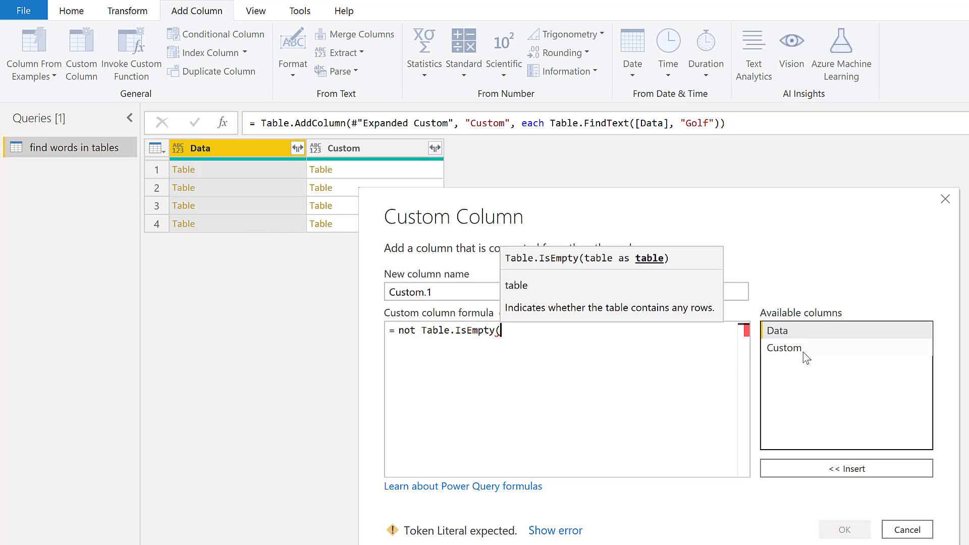
double_click(803, 349)
type("=)")
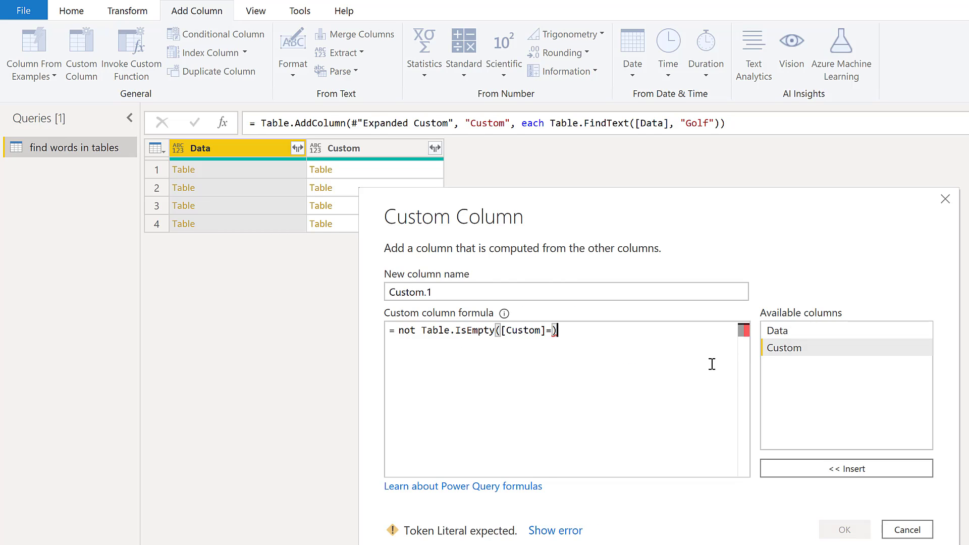
key("BackSpace")
key("BackSpace")
type(")")
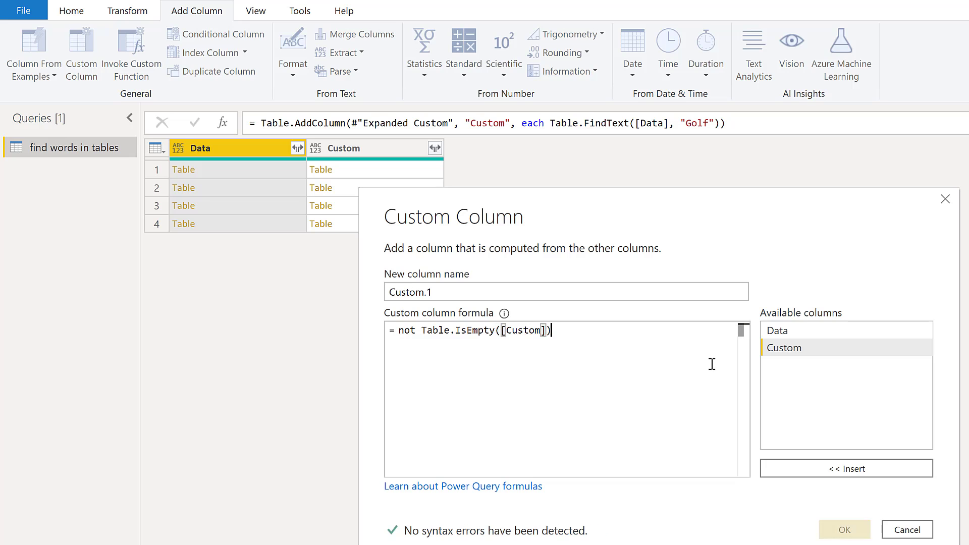
Confirm Custom.1, then edit its formula to drop 'not', leaving Table.IsEmpty([Custom])
left_click(844, 529)
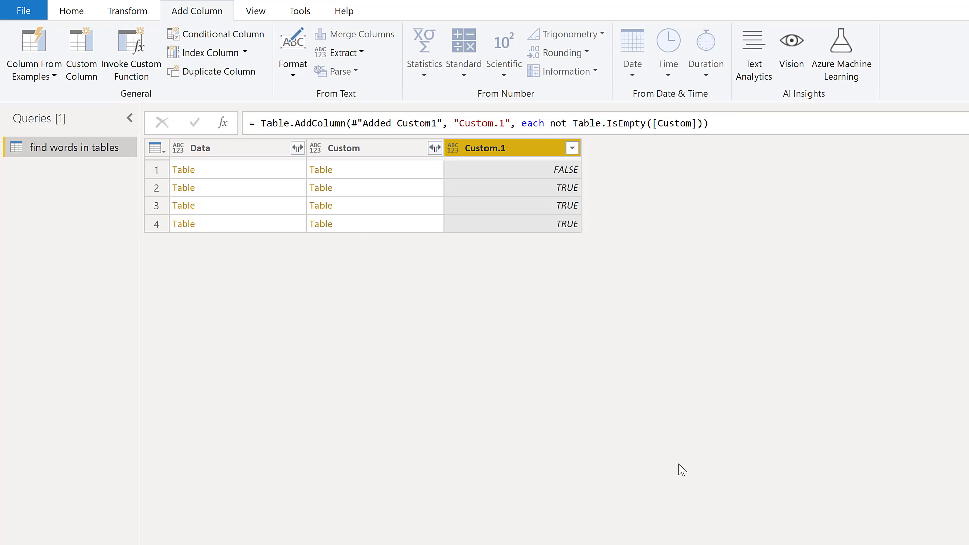
left_click(539, 172)
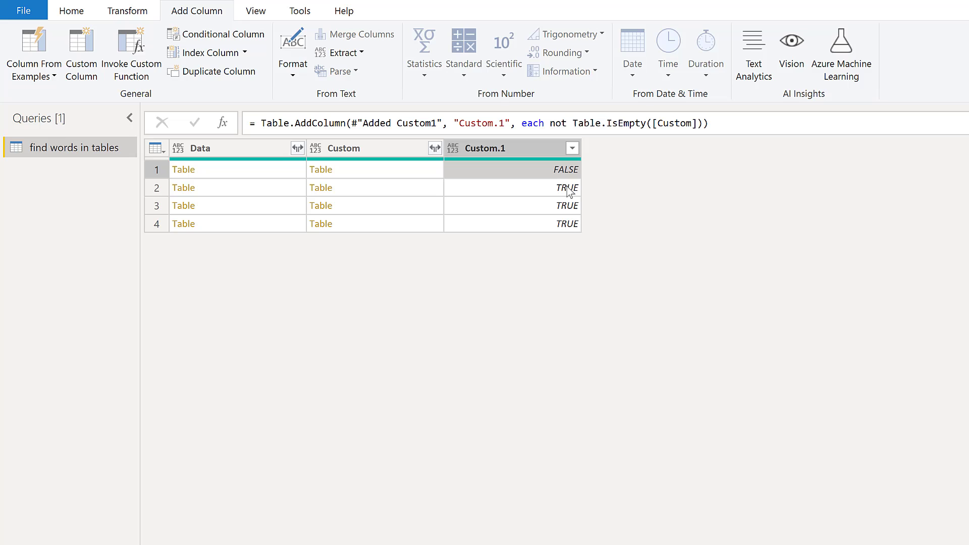
left_click(555, 122)
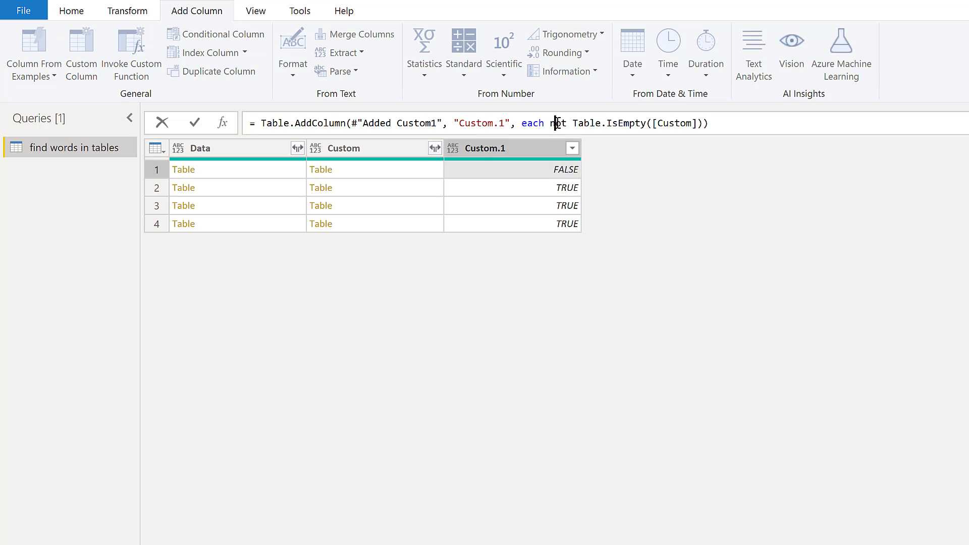
double_click(558, 123)
key("Delete")
key("Return")
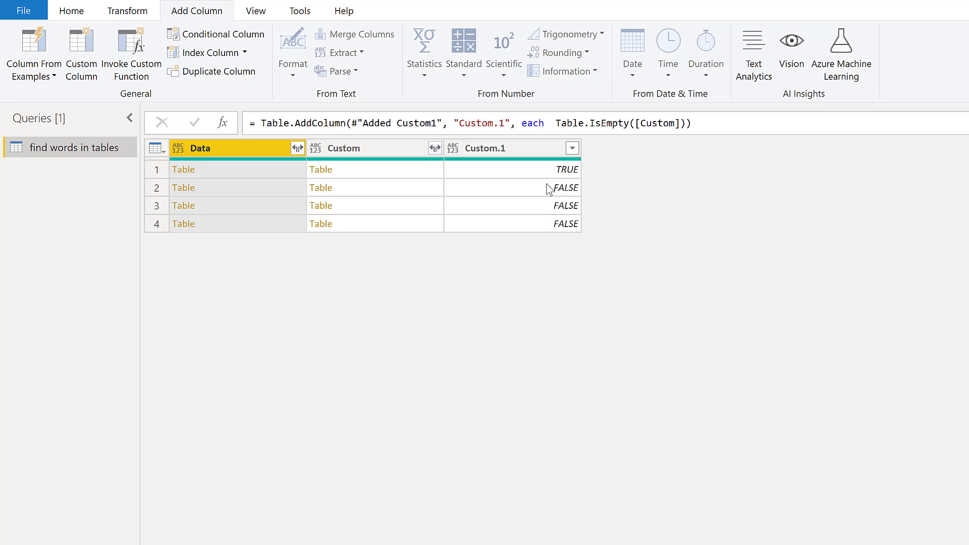
Filter Custom.1 to FALSE rows, check the Running value, then begin another custom column
left_click(571, 147)
left_click(330, 362)
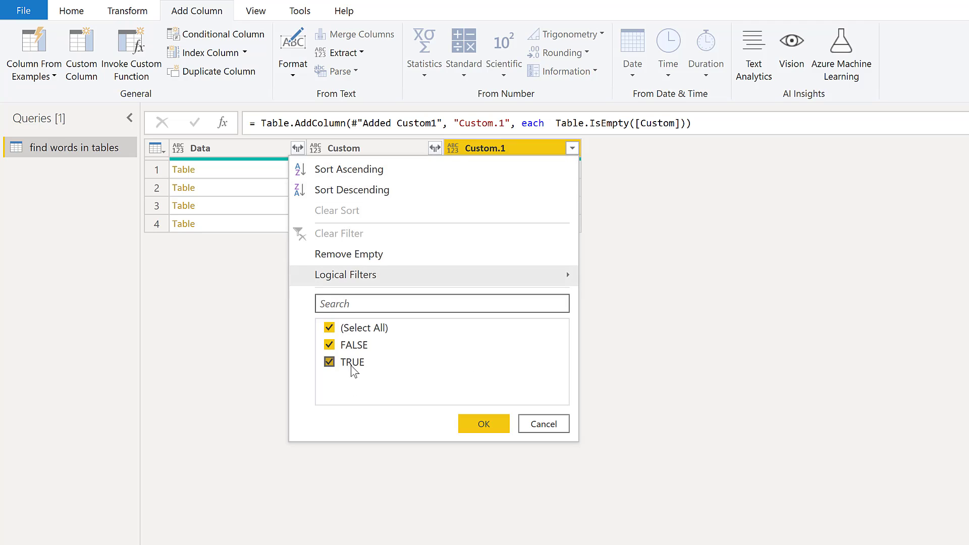
left_click(496, 427)
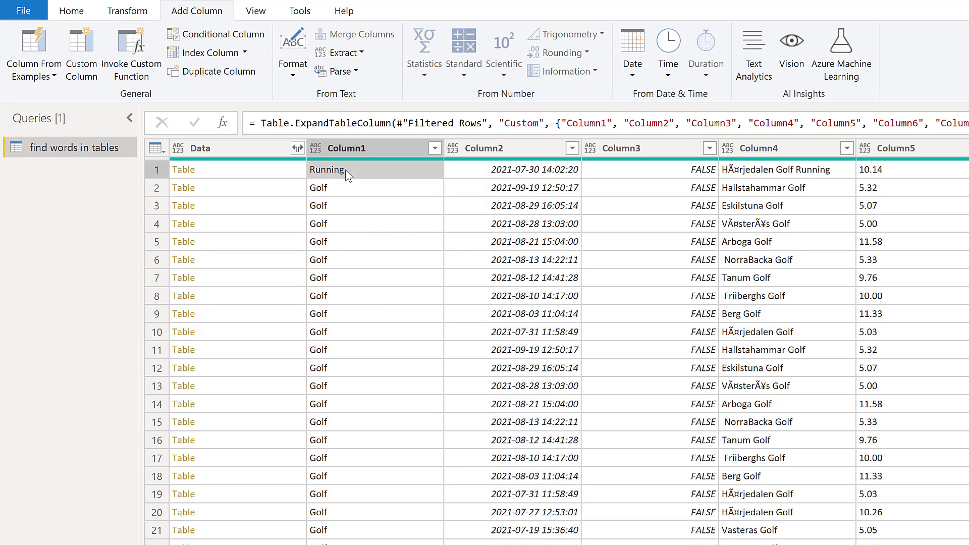
left_click(346, 170)
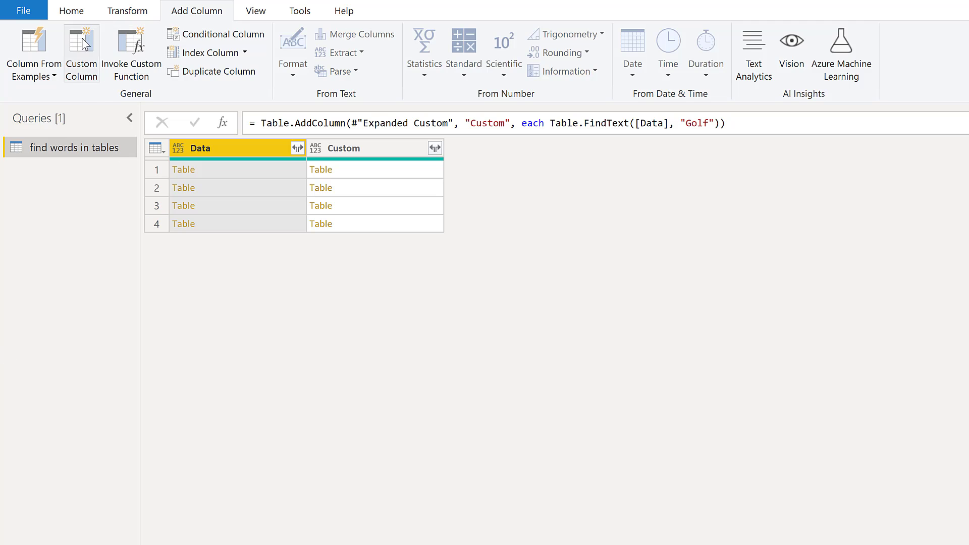
left_click(82, 57)
left_click(592, 348)
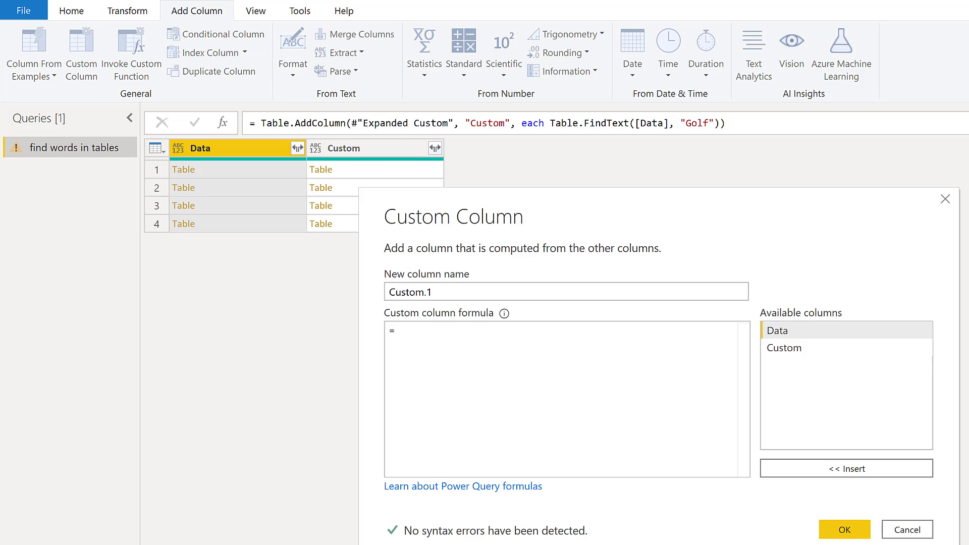
scroll(606, 227, "up", 5)
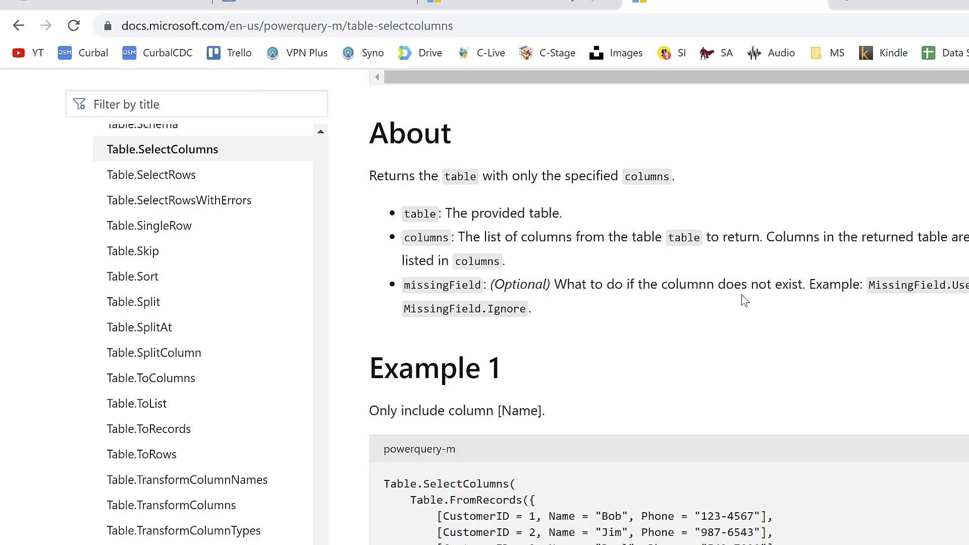
scroll(606, 228, "up", 5)
left_click_drag(386, 235, 746, 246)
scroll(784, 356, "down", 4)
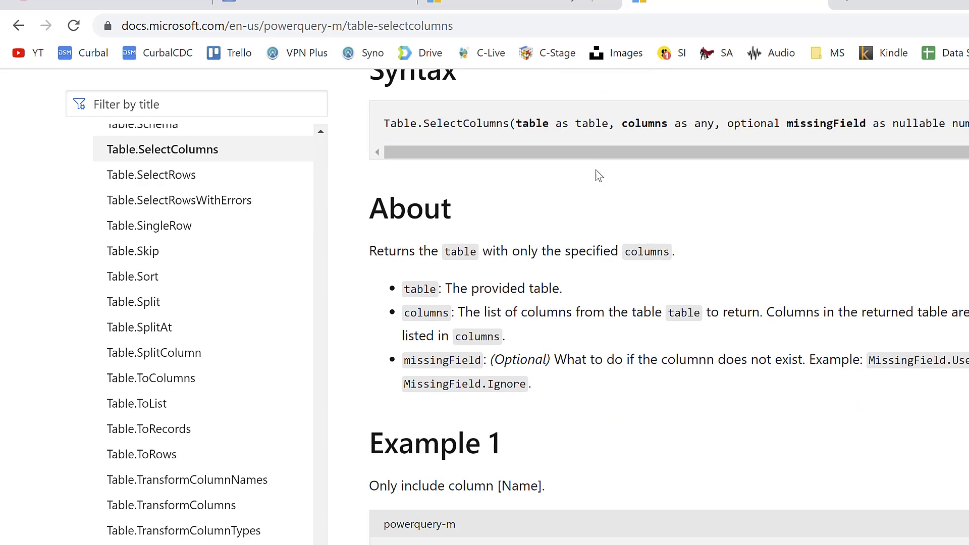
left_click_drag(522, 125, 715, 125)
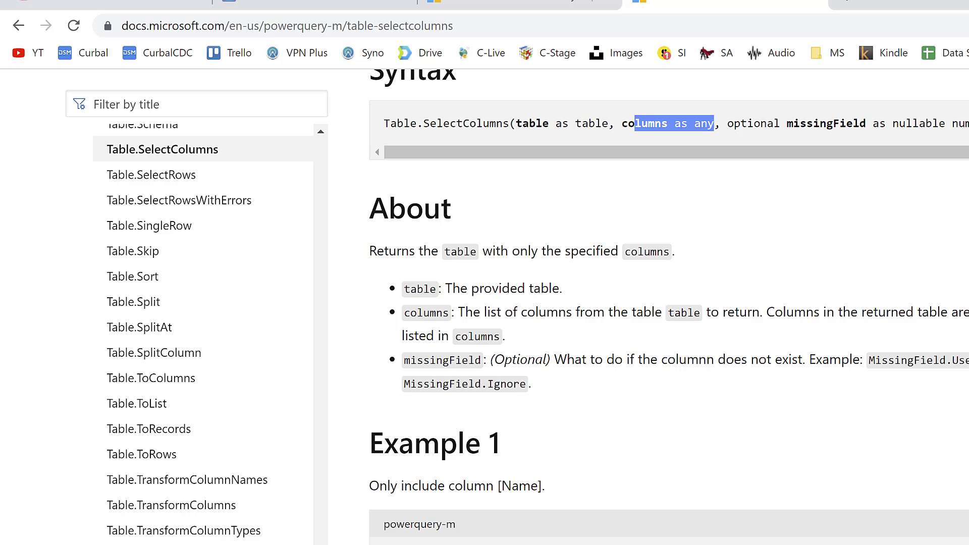
key("alt+Tab")
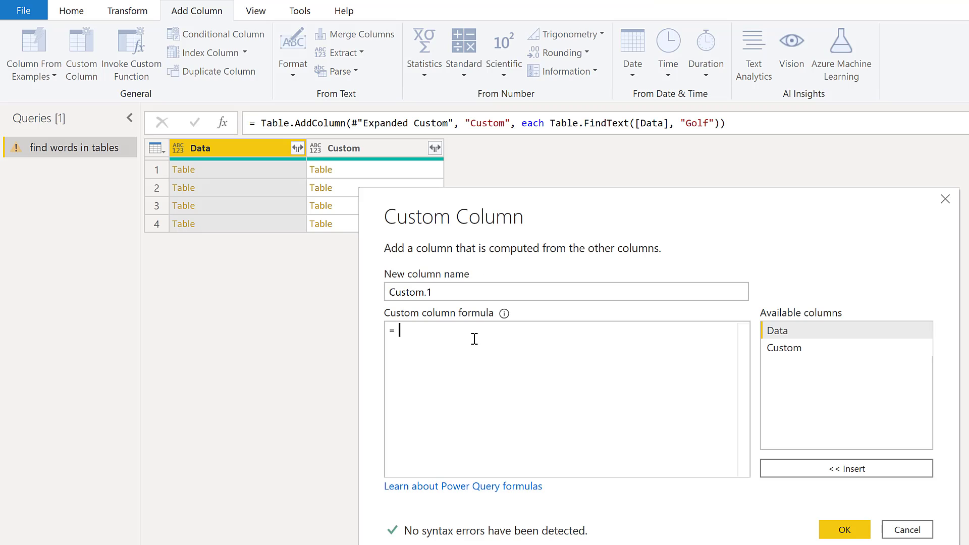
type("Tabl")
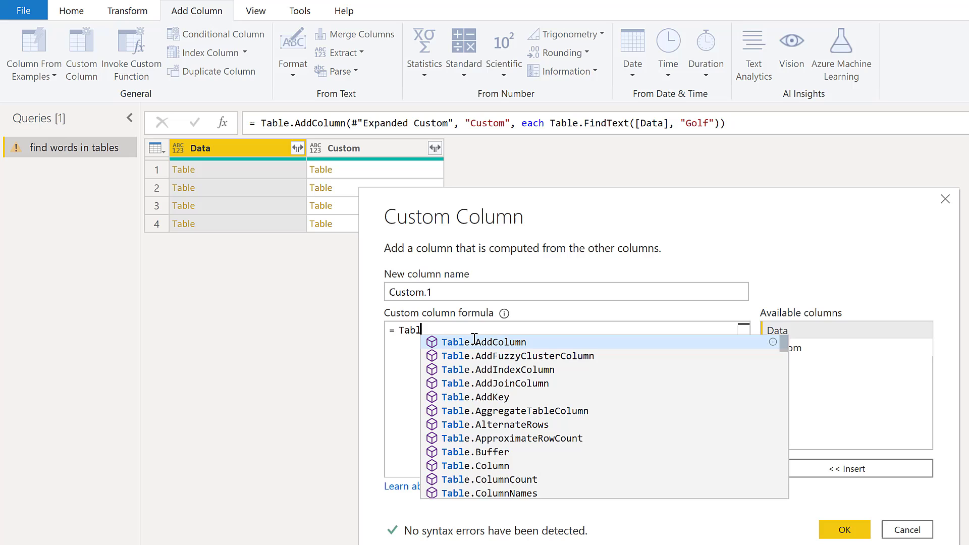
type("e.Selec")
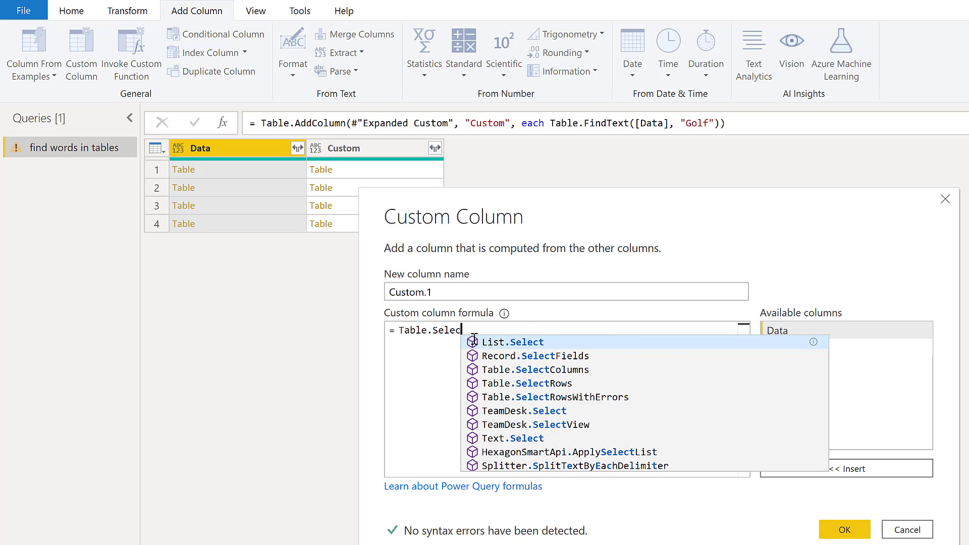
type("tColumns")
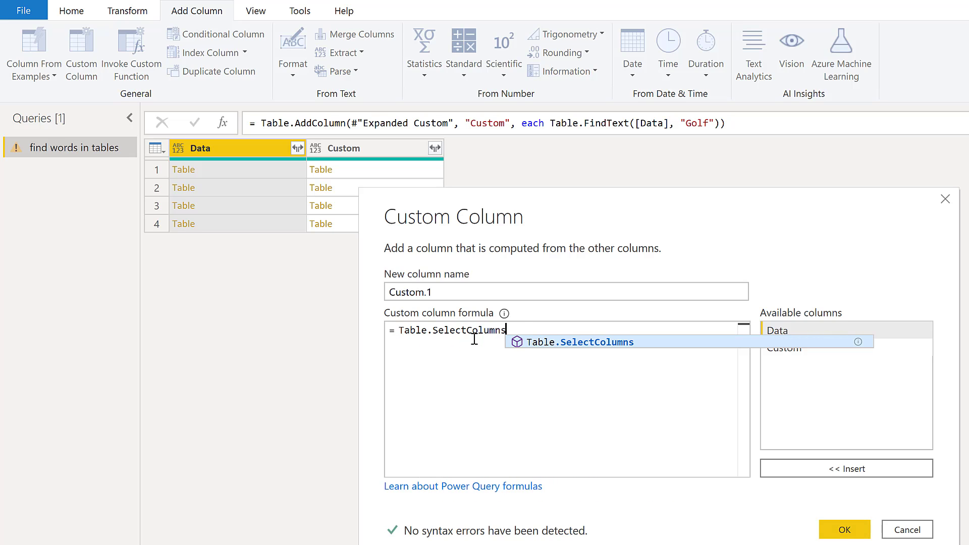
type("(")
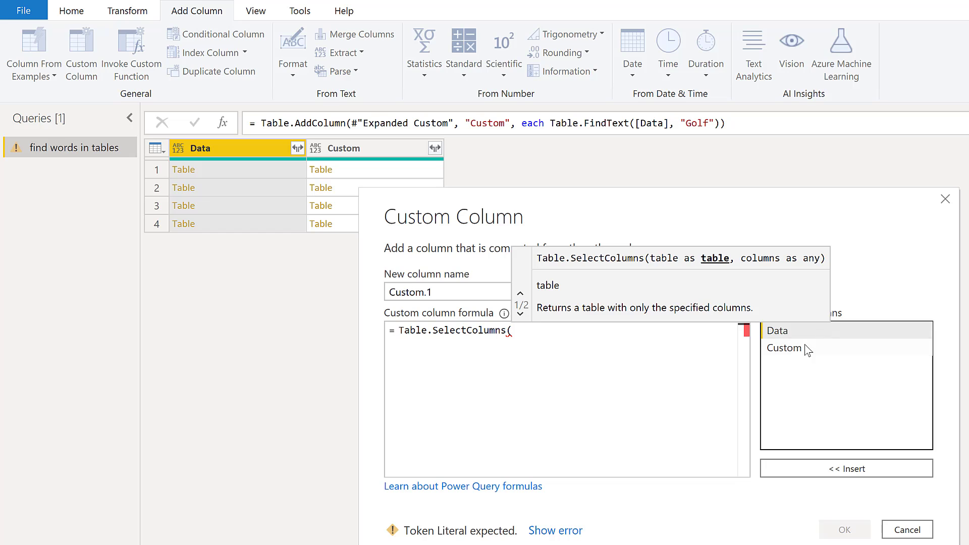
Create Custom.1 as Table.SelectColumns([Data], "Column1")
double_click(810, 333)
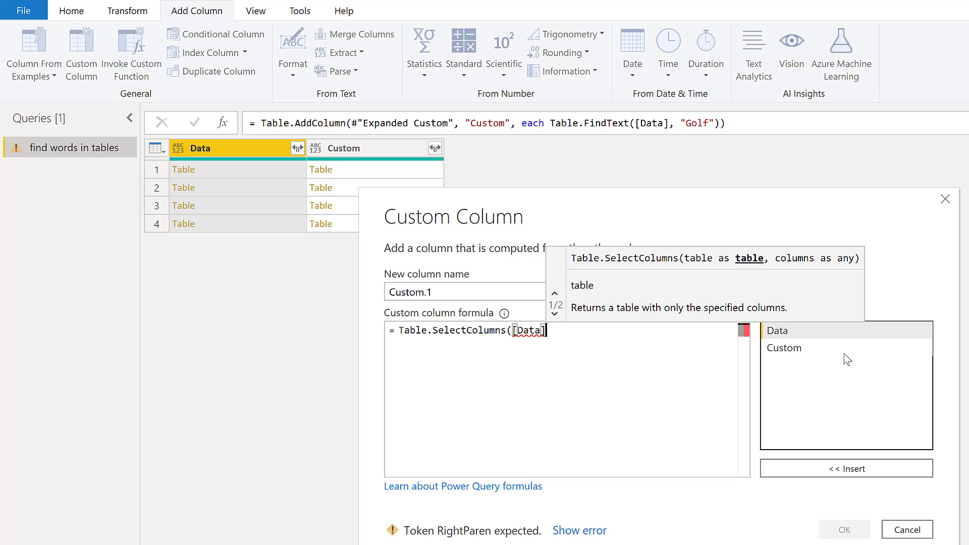
type(", ")
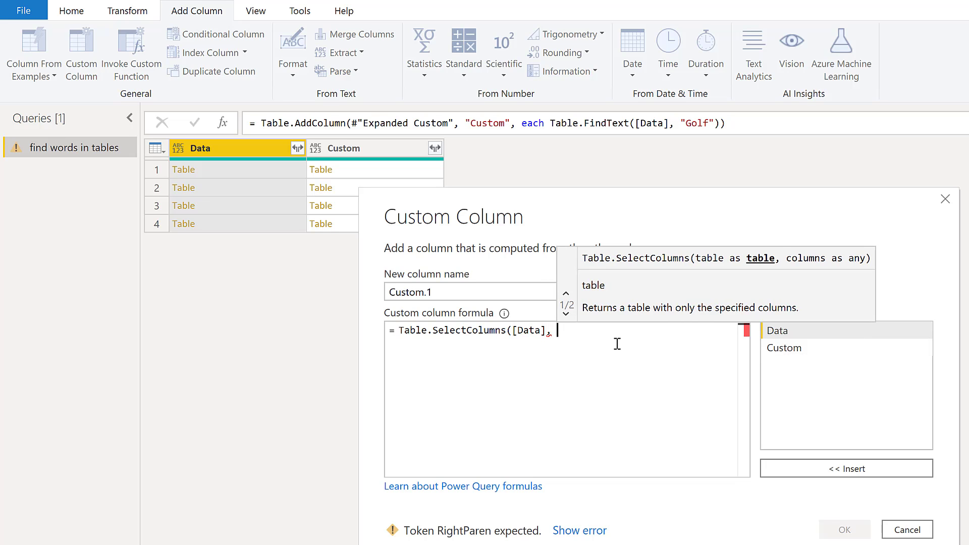
type("\"Column")
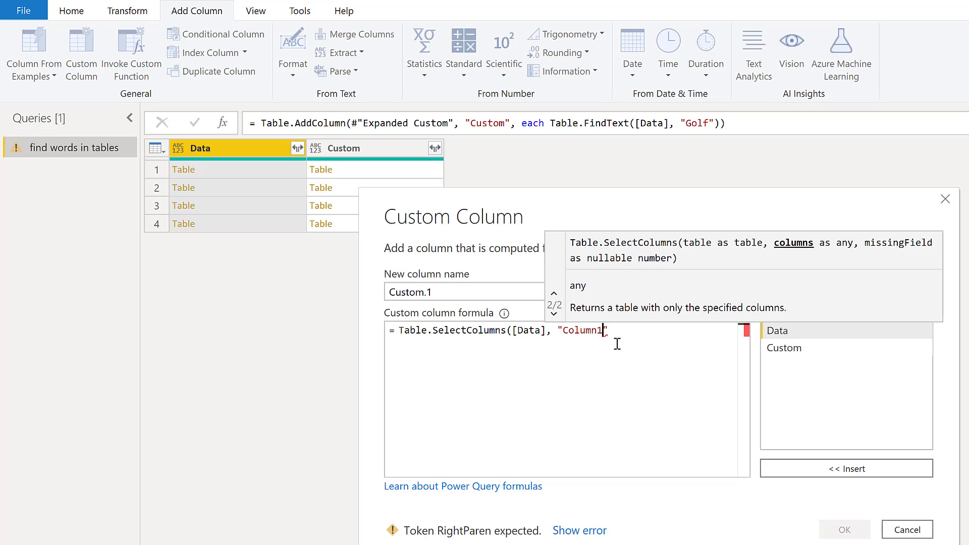
type("1\")")
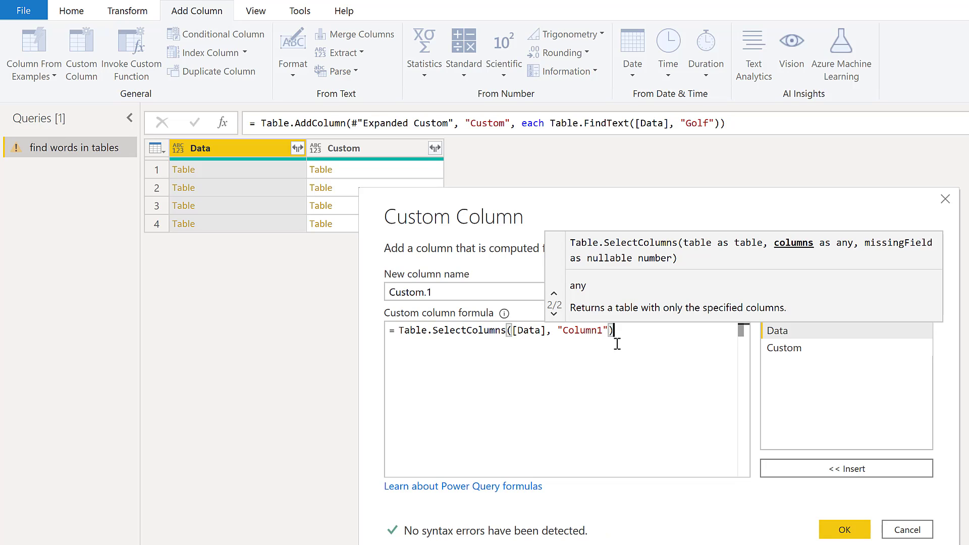
left_click(844, 528)
Preview the Column1-only tables in Custom.1 rows 1–3 against the full Data table
left_click(503, 171)
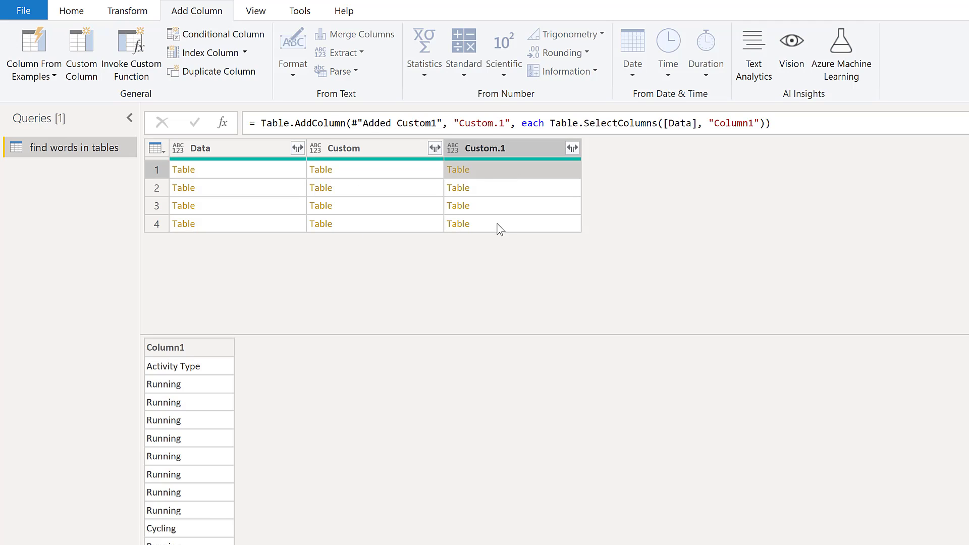
left_click(514, 187)
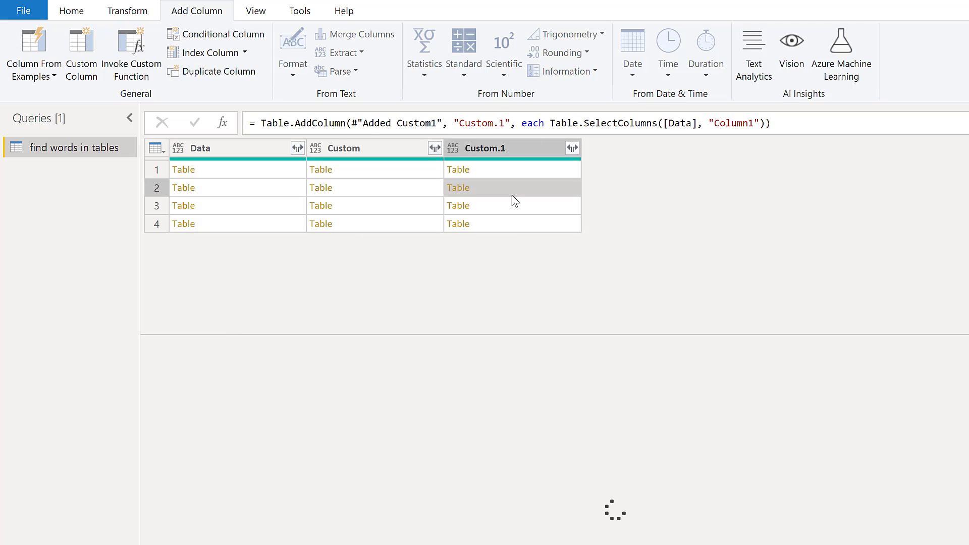
left_click(223, 169)
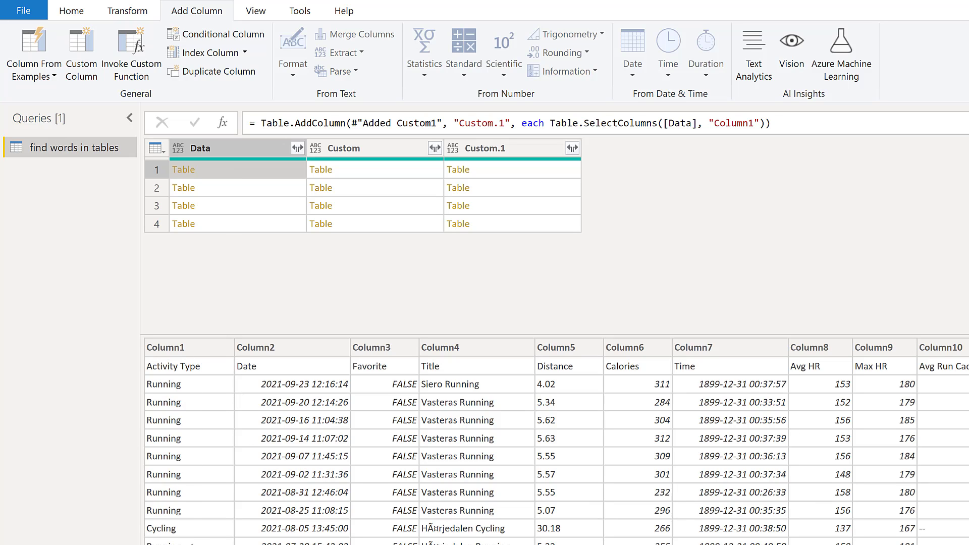
left_click(521, 169)
left_click(517, 189)
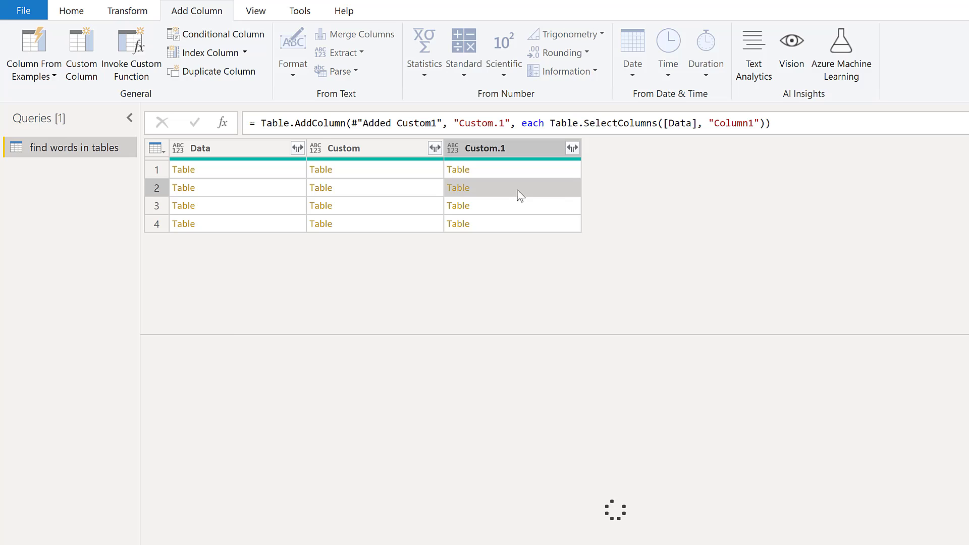
left_click(522, 205)
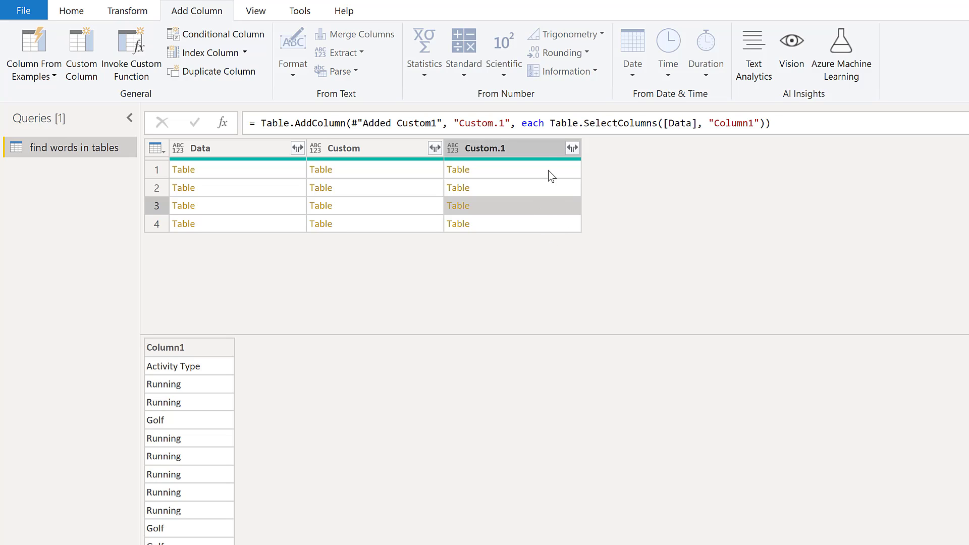
Wrap the Table.SelectColumns expression in Table.FindText(..., "Golf") and commit it
left_click(551, 123)
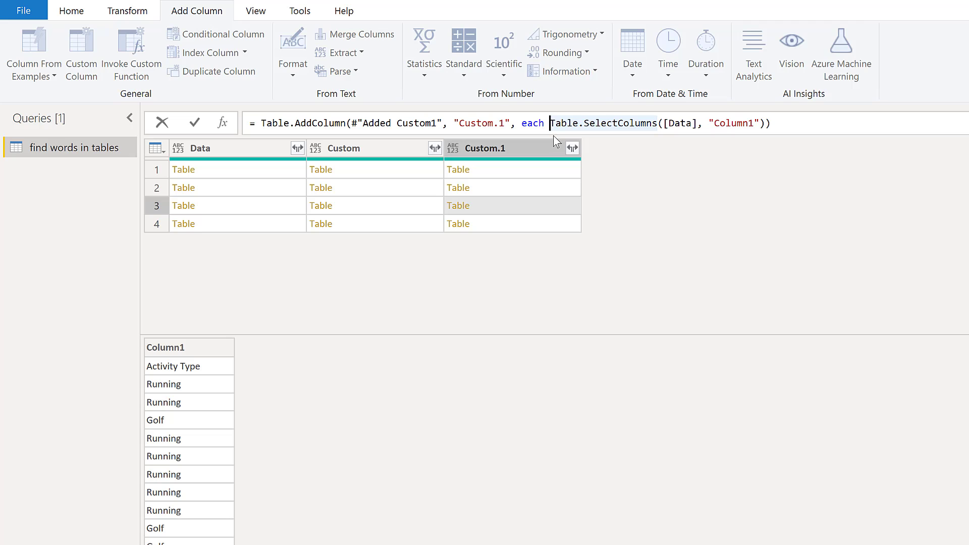
type("Tav")
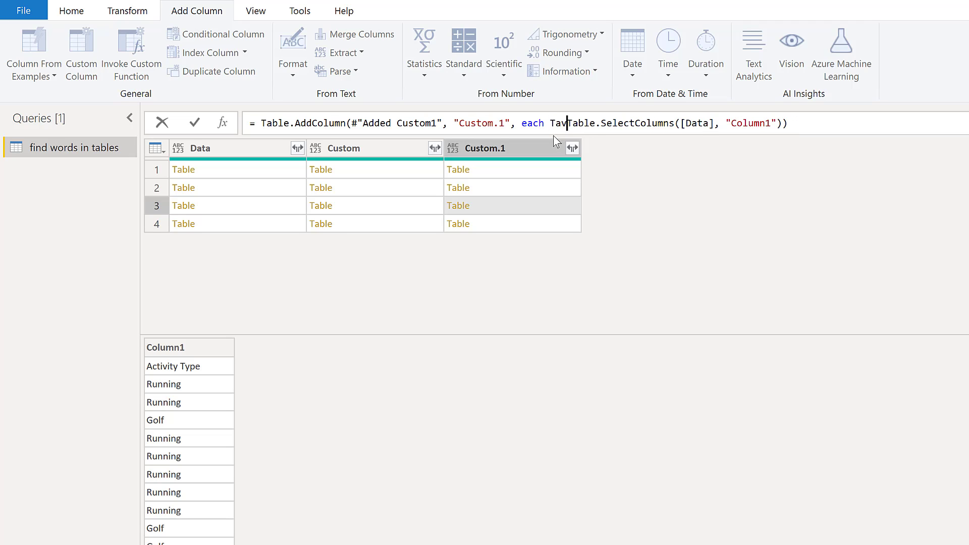
key("BackSpace")
type("ble.")
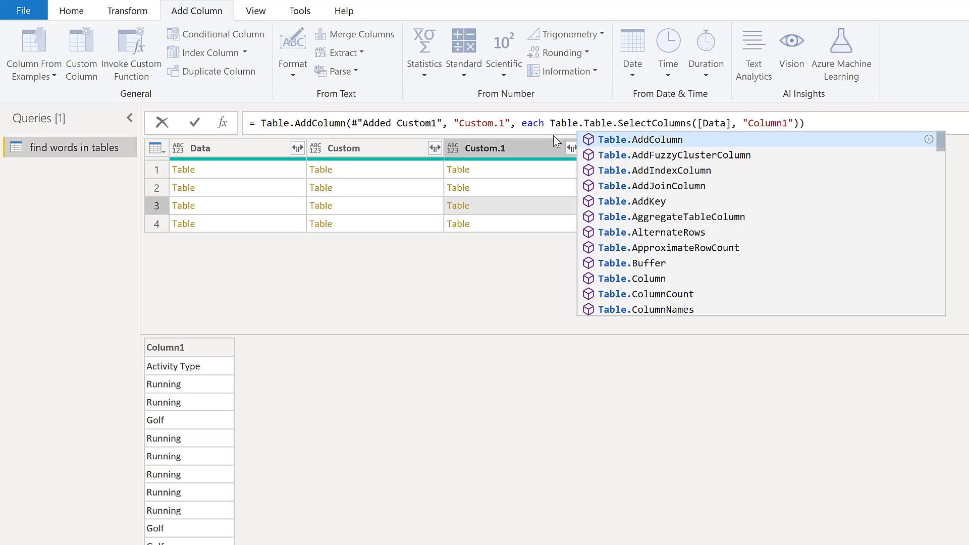
type("Find")
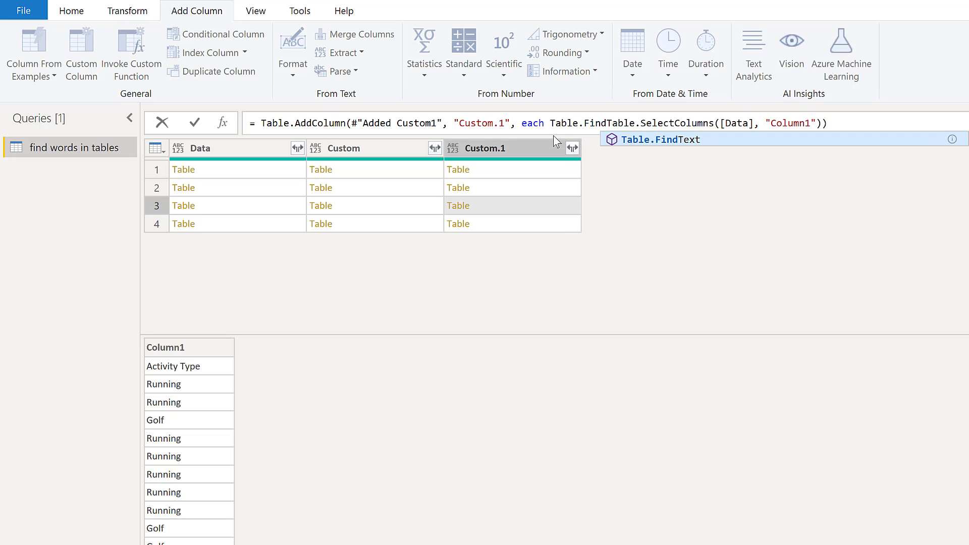
type("Text")
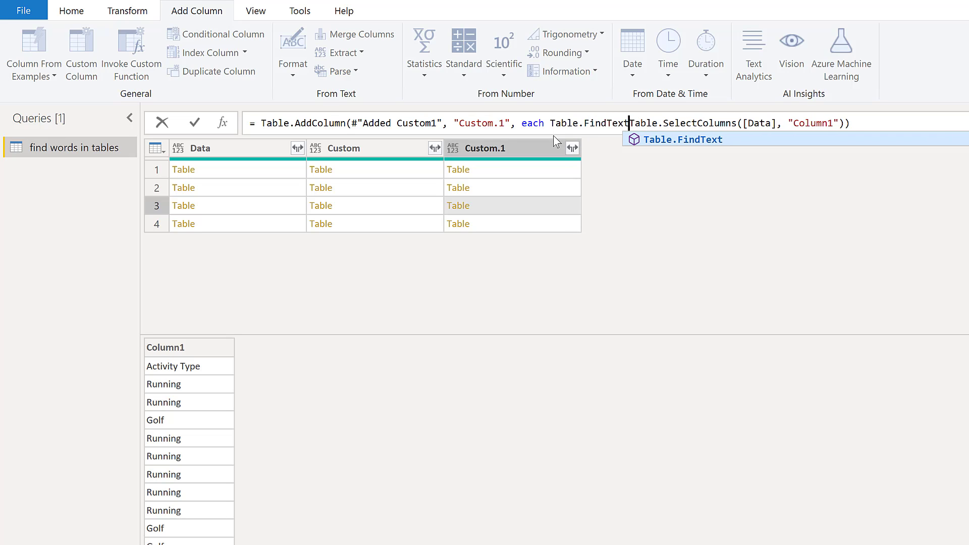
type("(")
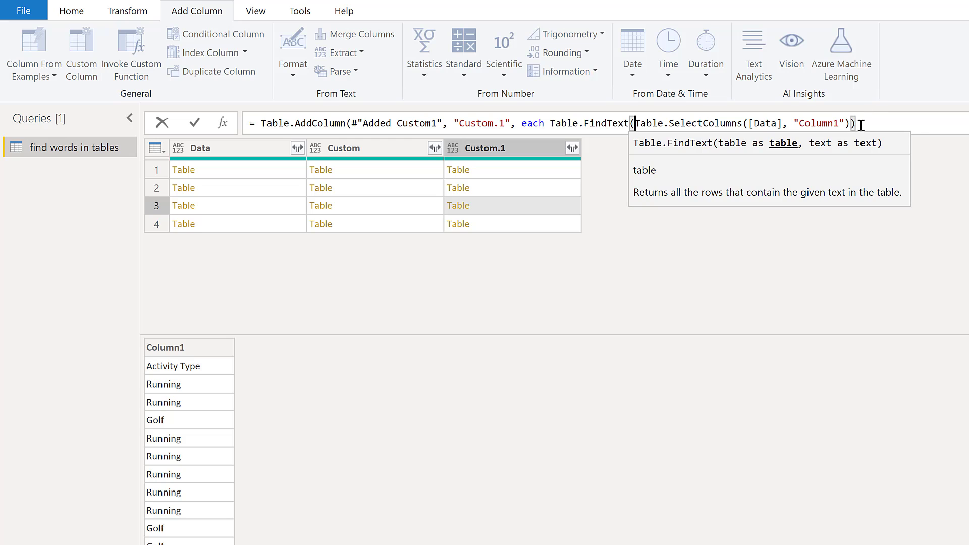
left_click(860, 123)
key("Left")
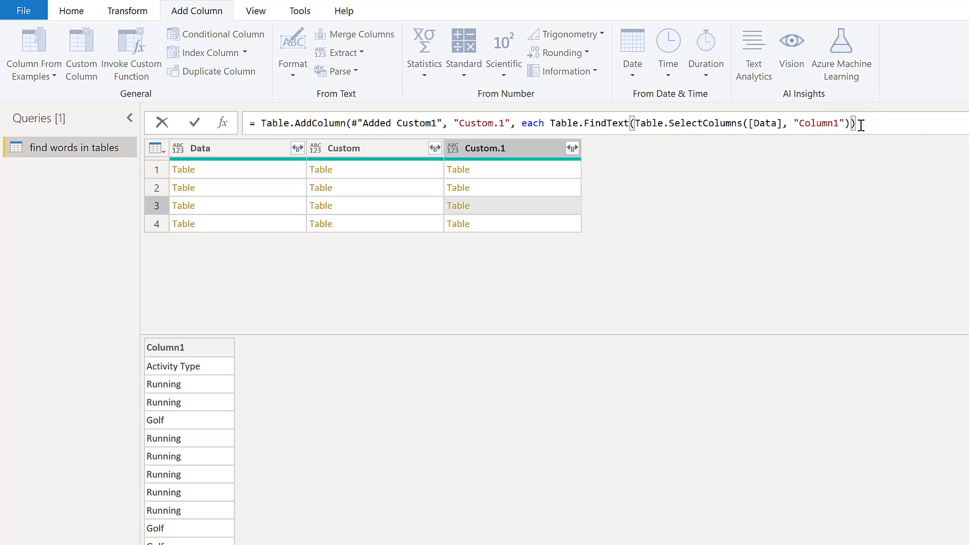
type(",")
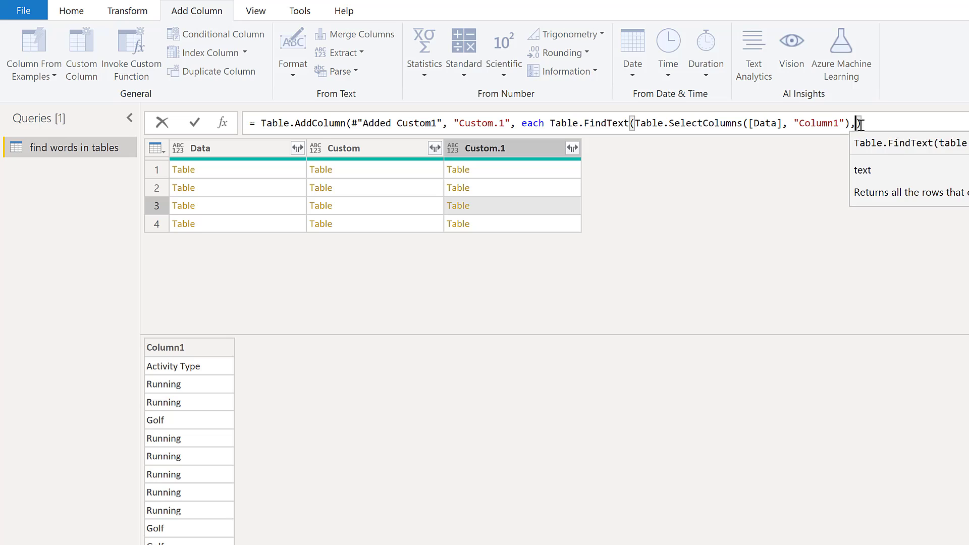
type(" \"Go")
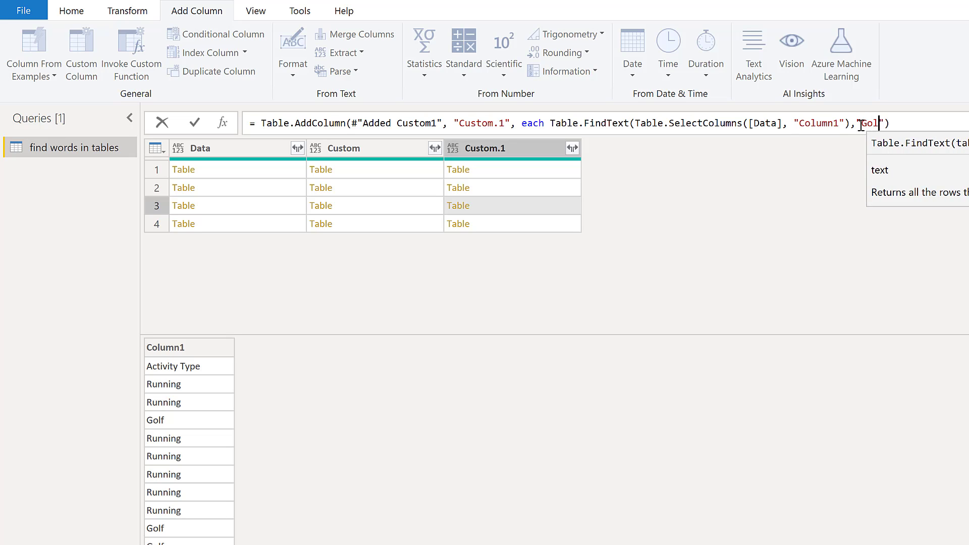
type("lf\")")
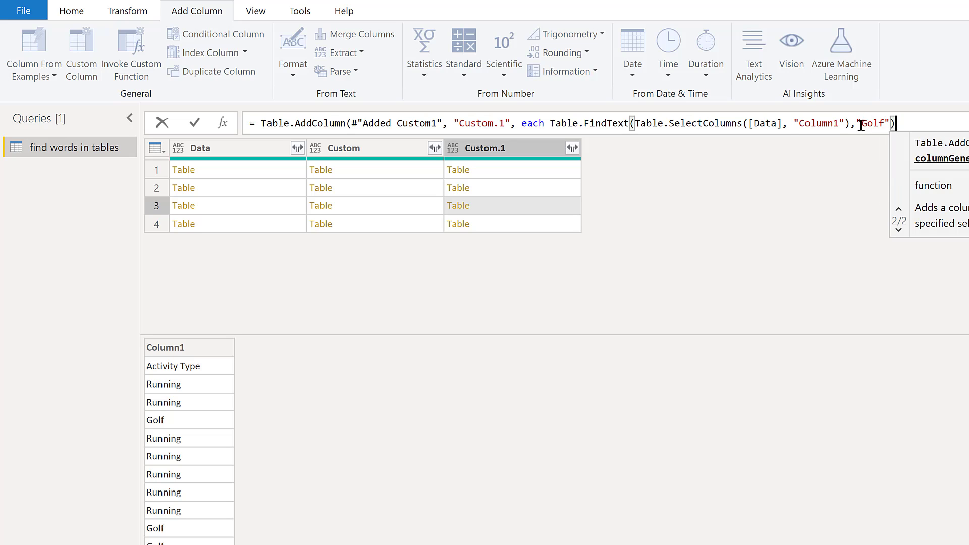
key("Return")
left_click(533, 177)
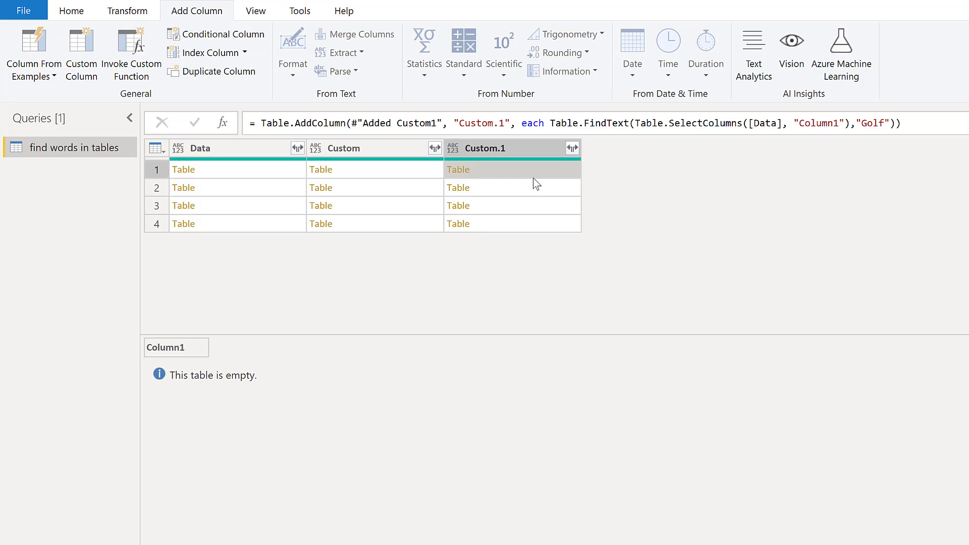
left_click(532, 187)
left_click(531, 206)
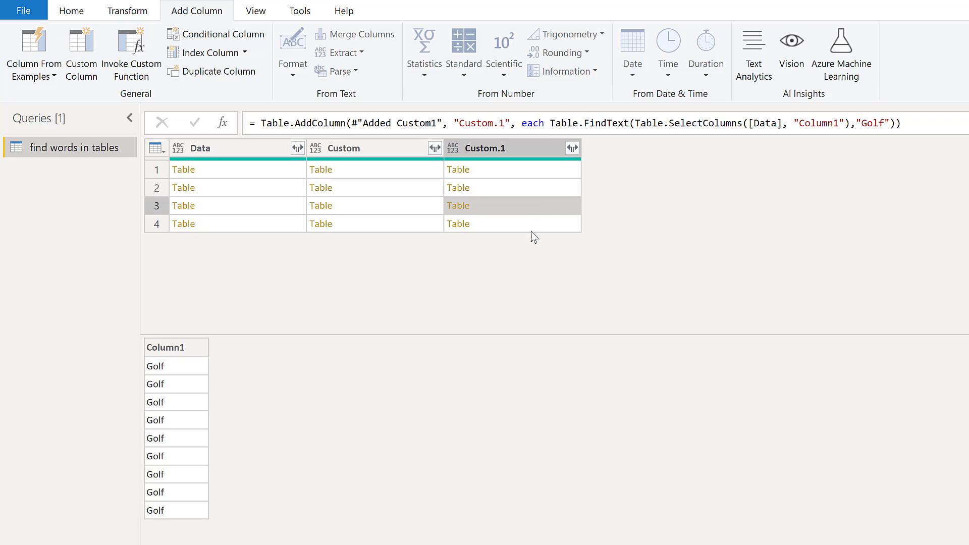
left_click(531, 230)
left_click(530, 205)
left_click(529, 169)
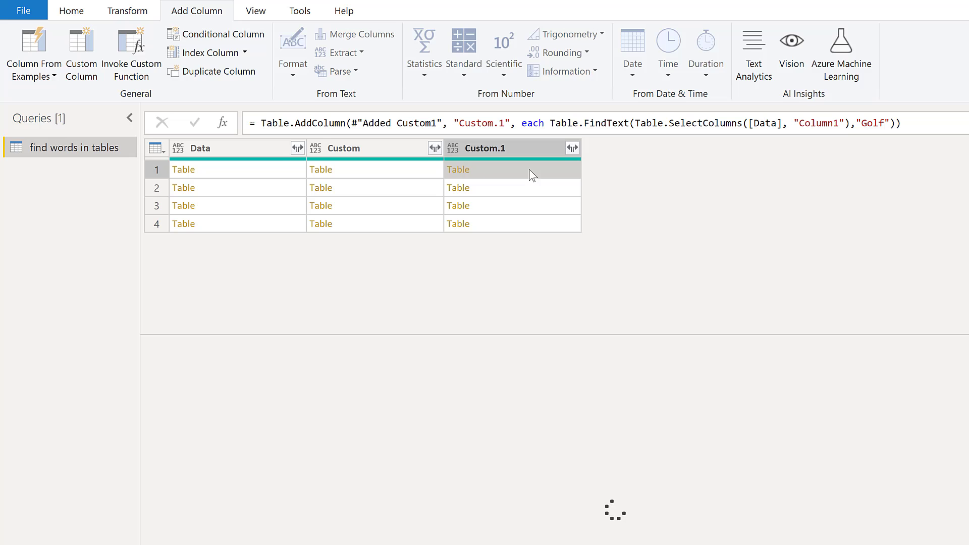
left_click(530, 189)
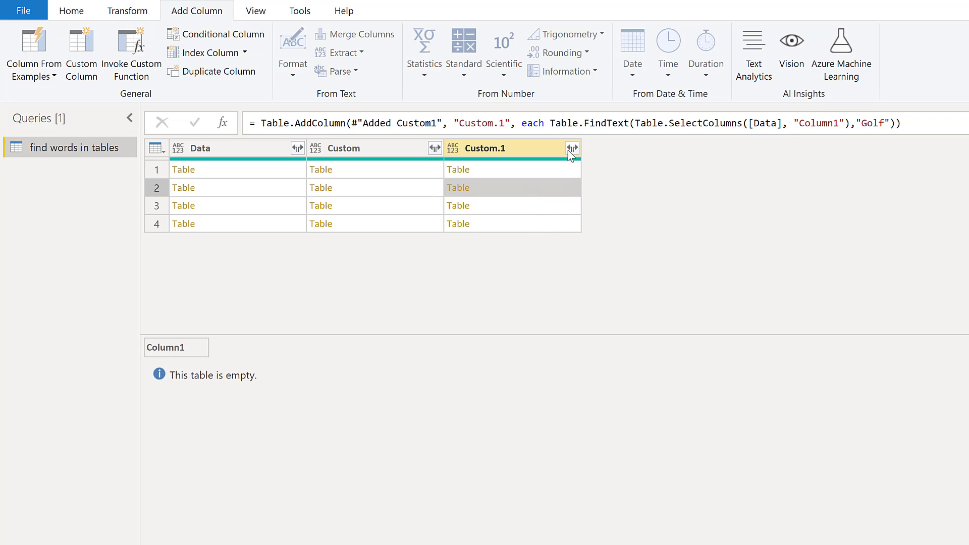
double_click(550, 119)
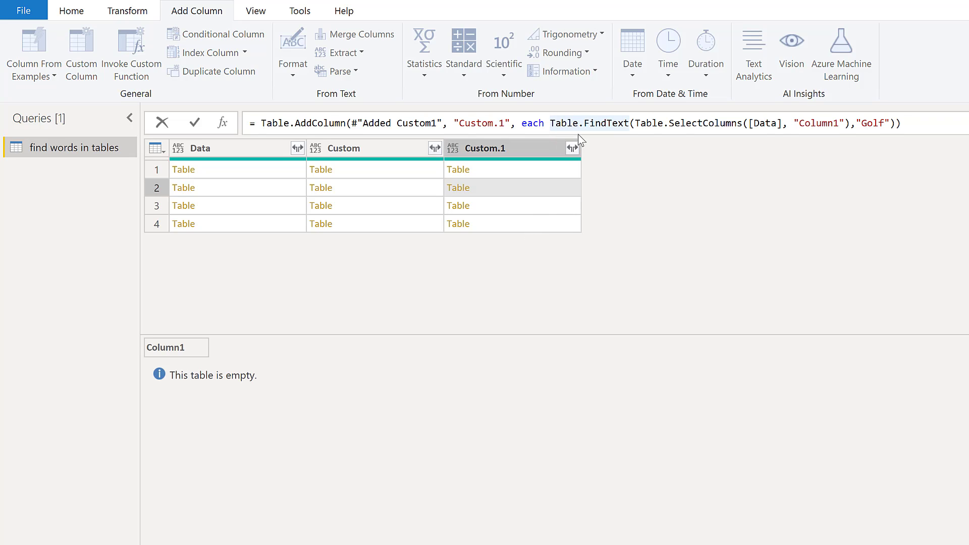
type("Ta")
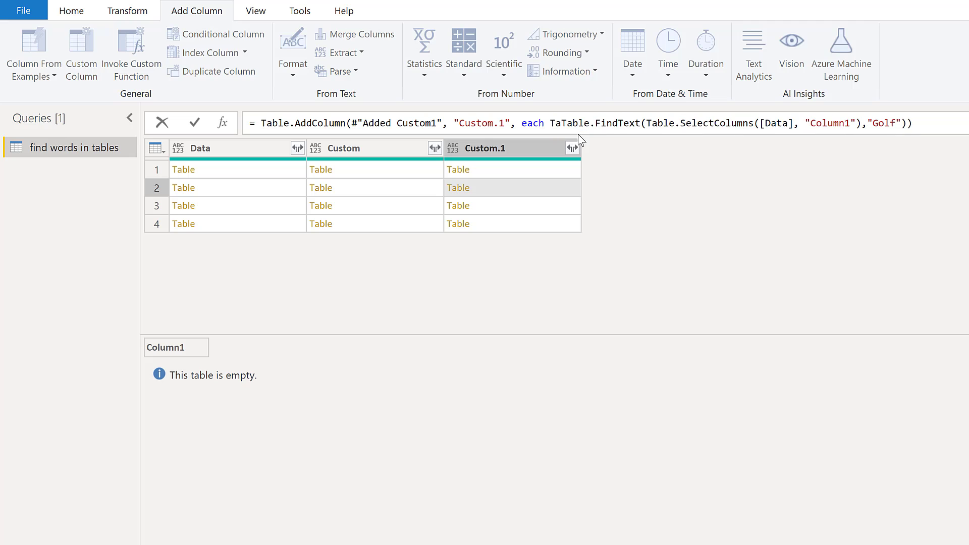
type("ble.I")
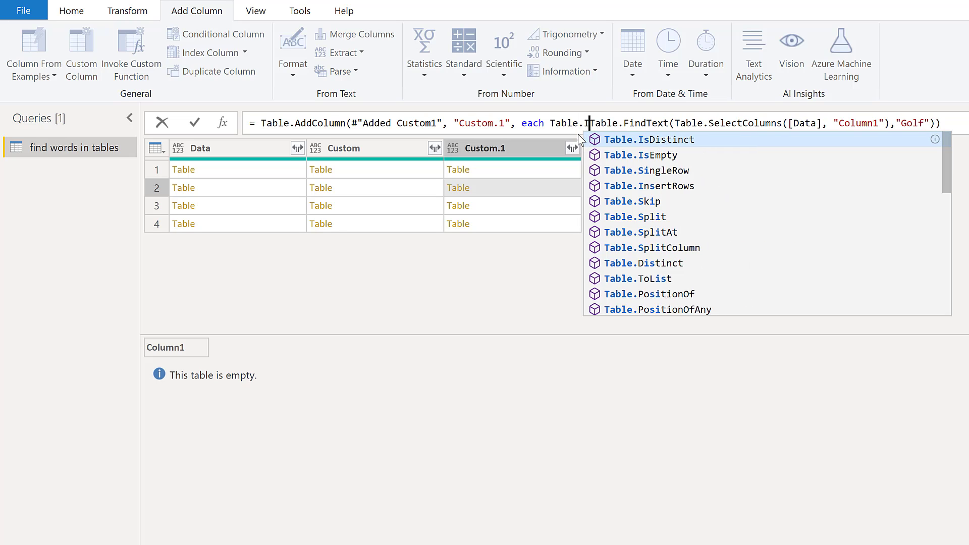
type("sEmpty")
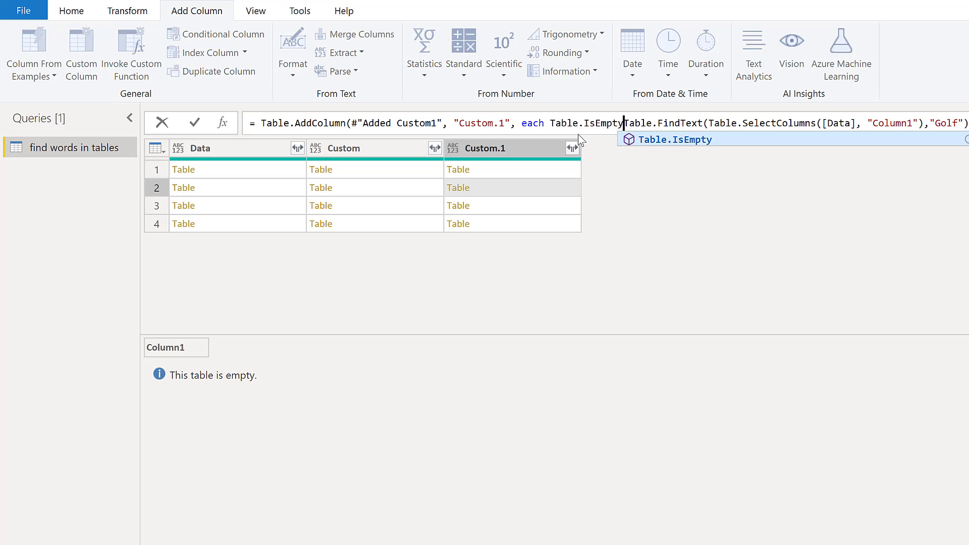
type("(")
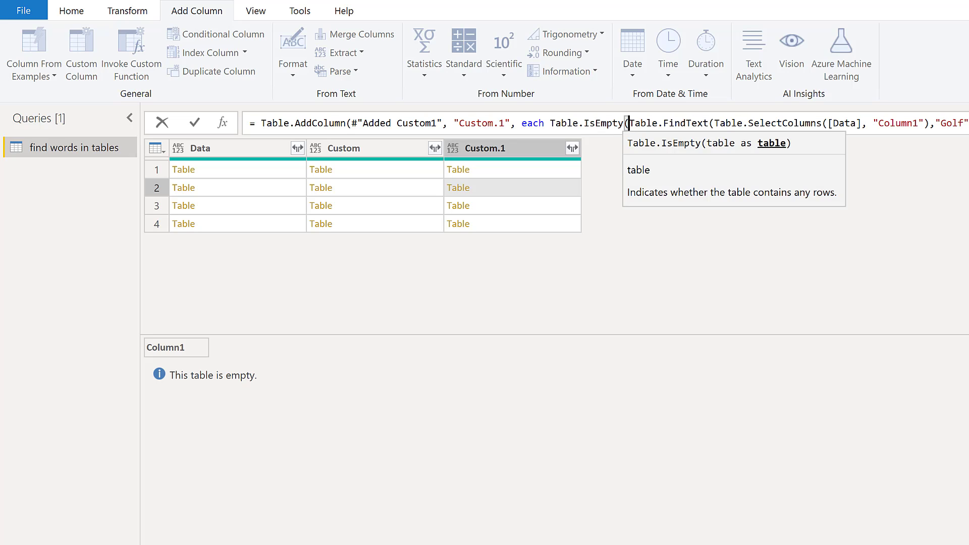
Commit the Table.IsEmpty wrapper so Custom.1 shows TRUE/FALSE per nested table
key("Escape")
key("End")
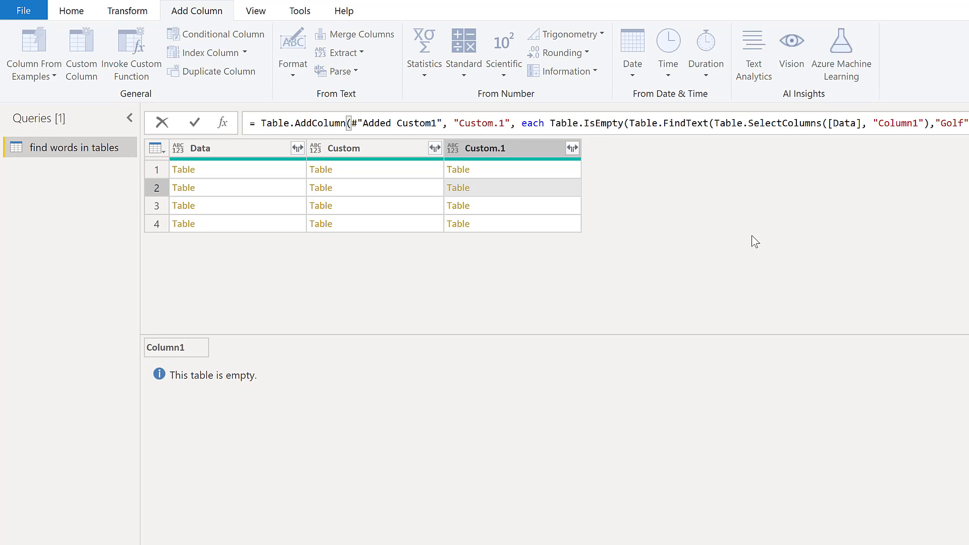
key("Return")
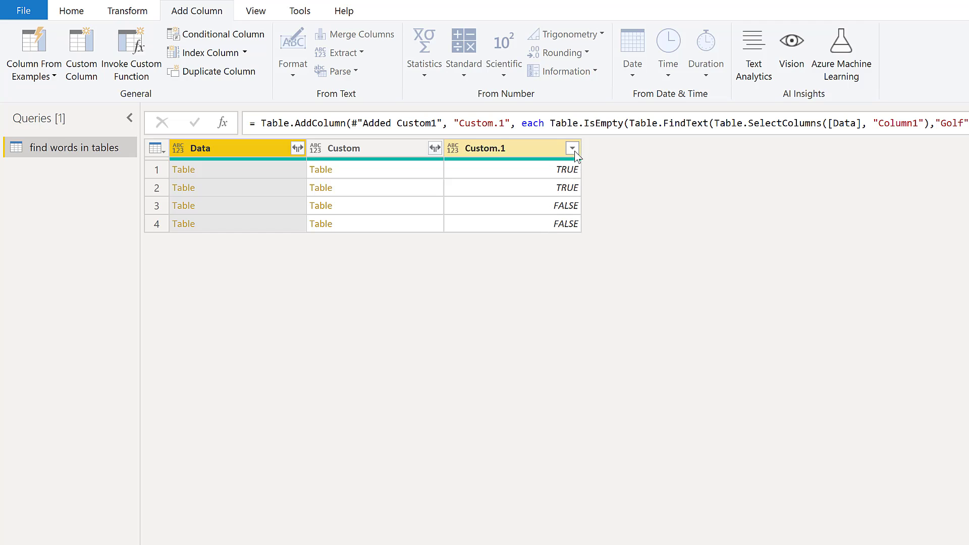
Filter Custom.1 to keep only the FALSE rows
left_click(573, 149)
left_click(354, 345)
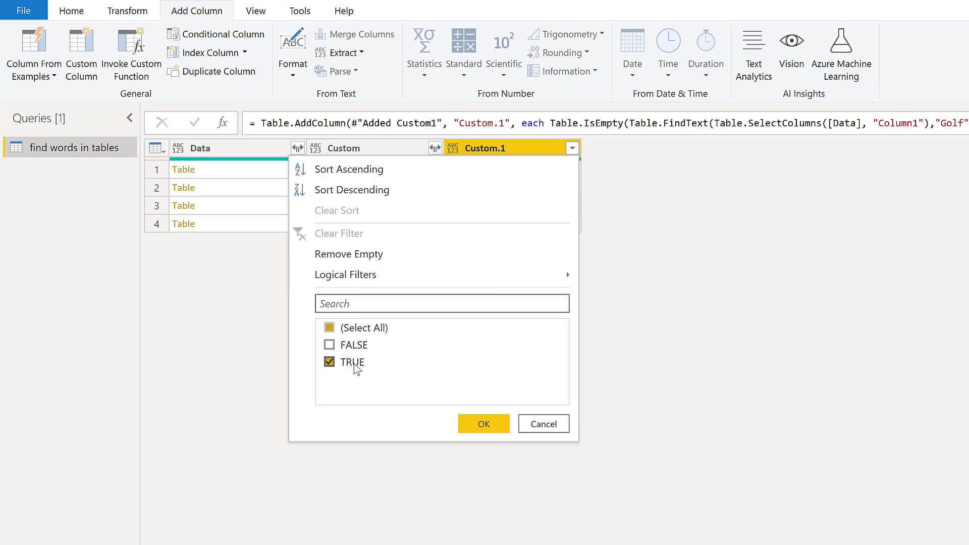
left_click(352, 361)
left_click(354, 344)
left_click(484, 424)
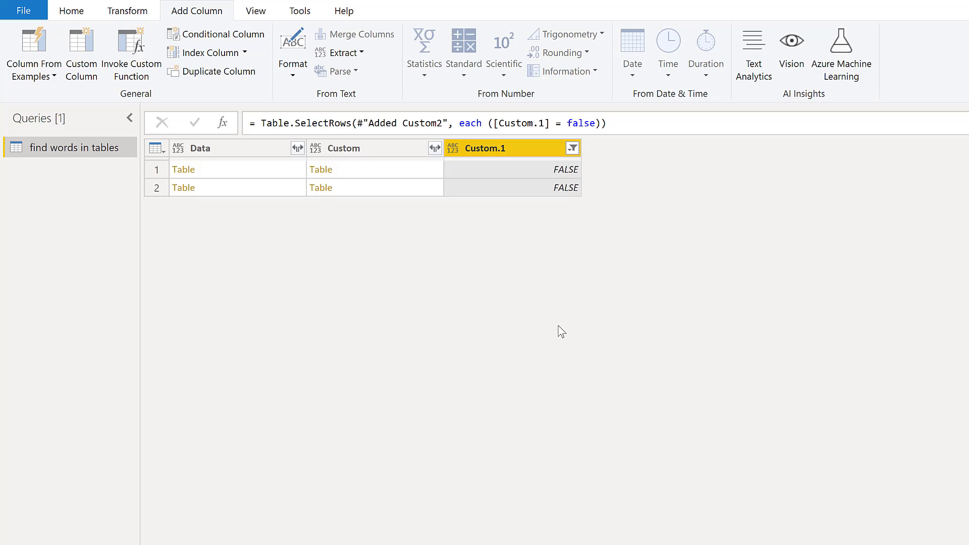
Preview the Custom tables of the two remaining rows, both mentioning Golf
left_click(391, 169)
left_click(396, 188)
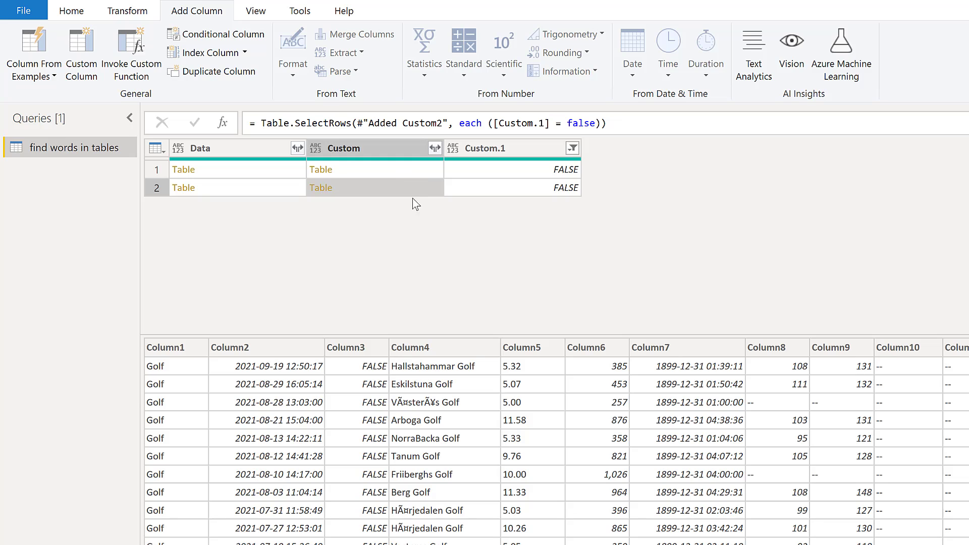
left_click(435, 148)
Remove all columns except Custom and expand it into all nested columns as Golf activity rows
left_click(376, 148)
right_click(376, 148)
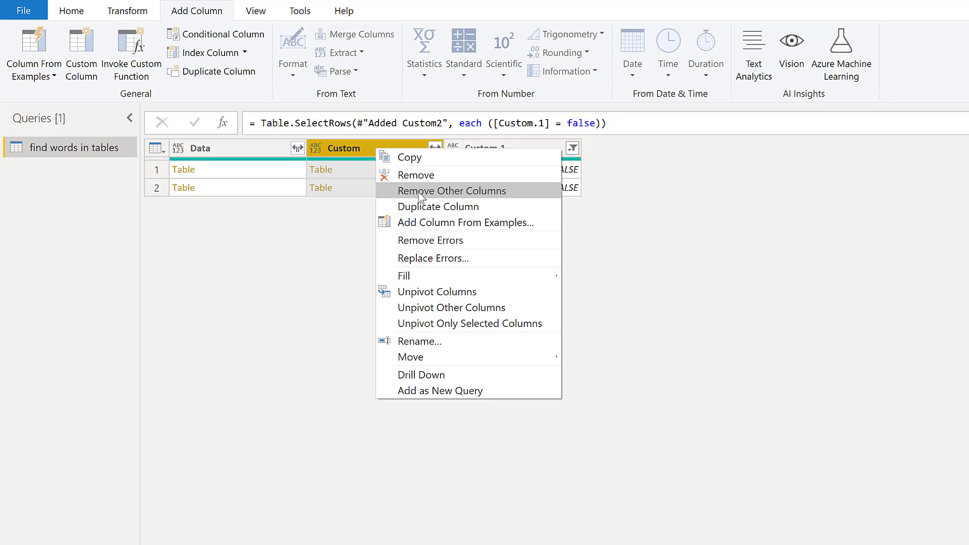
left_click(455, 189)
left_click(298, 147)
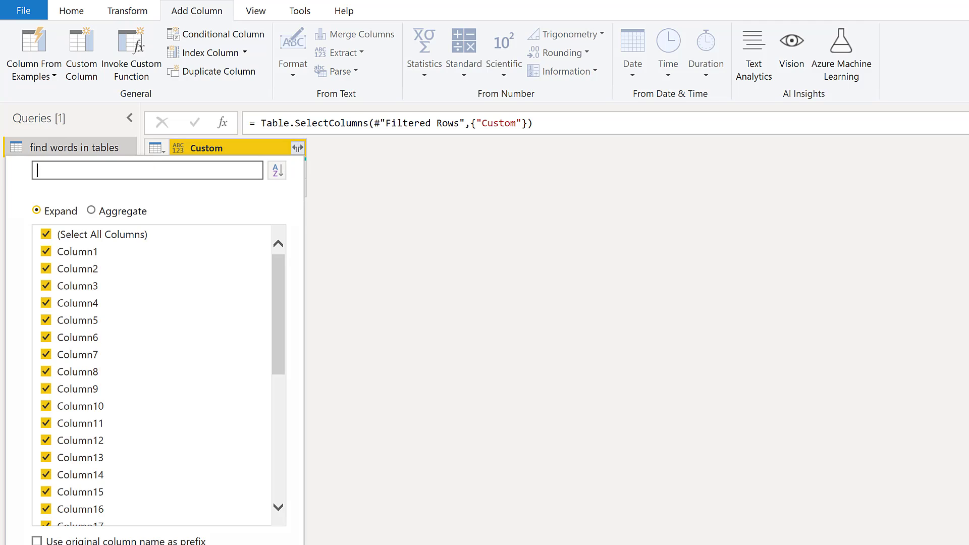
key("Return")
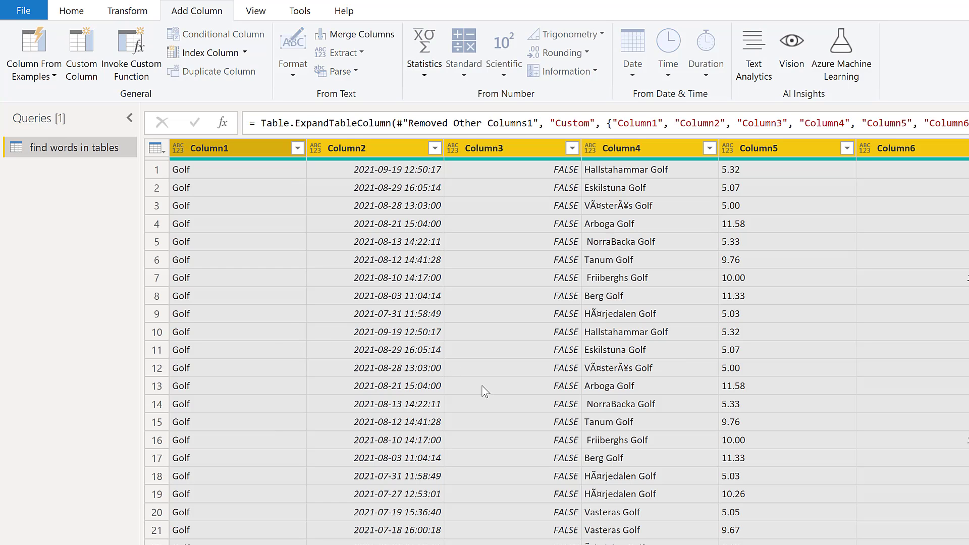
scroll(468, 385, "down", 2)
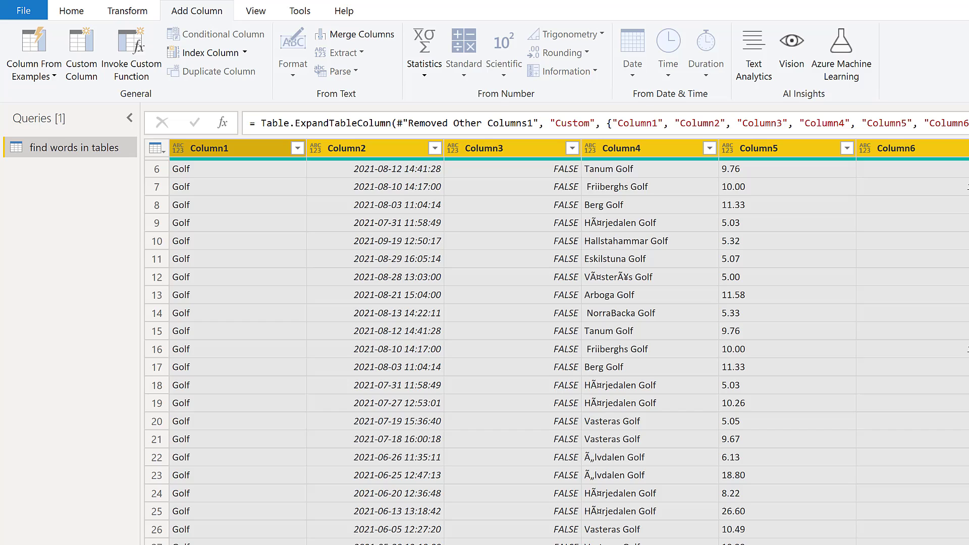
scroll(468, 385, "up", 2)
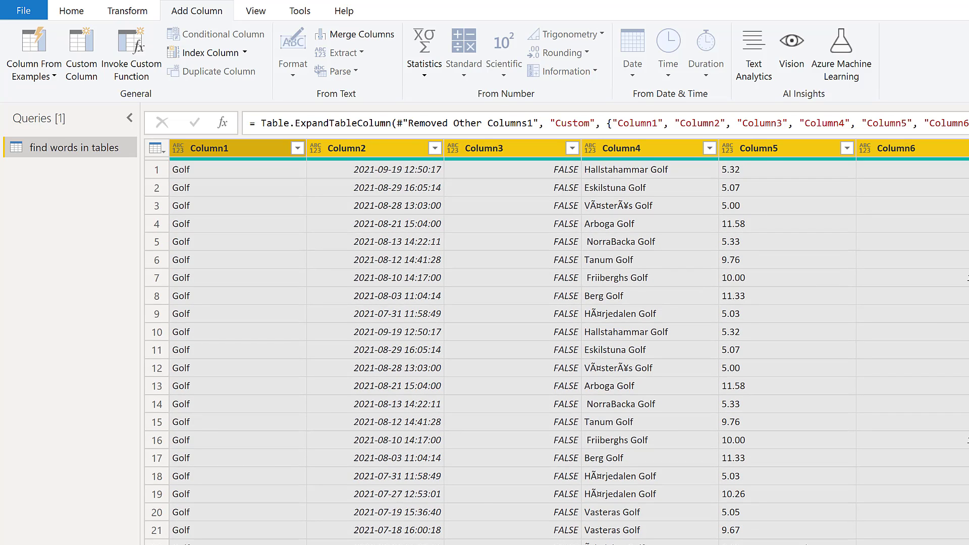